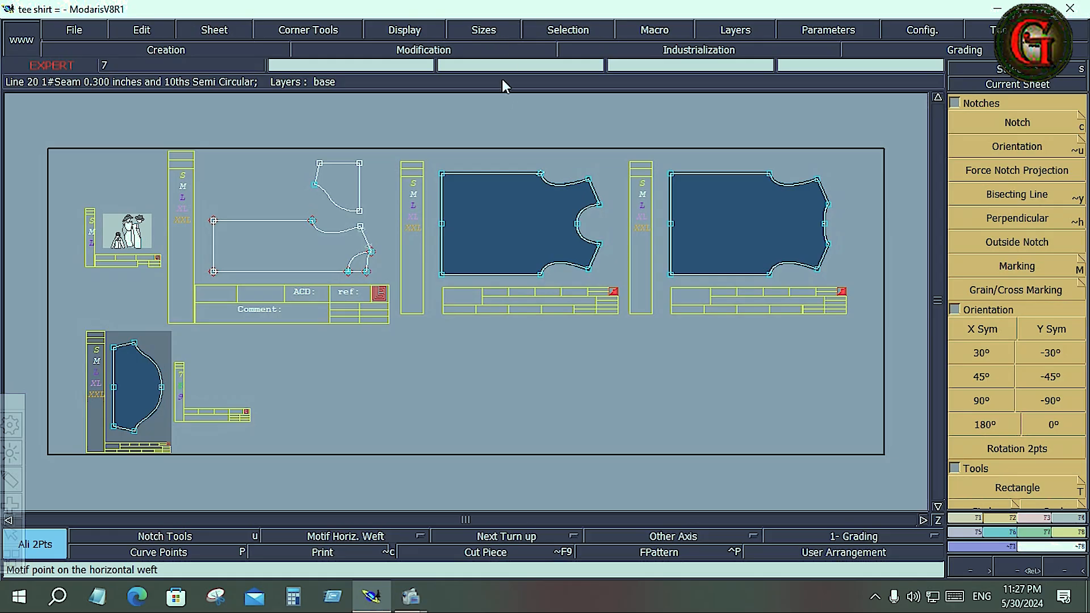
Examine the size commands and the selection commands, including selecting all sheets, the object filters and the break sizes
{"action": "left_click", "coordinate": [492, 34]}
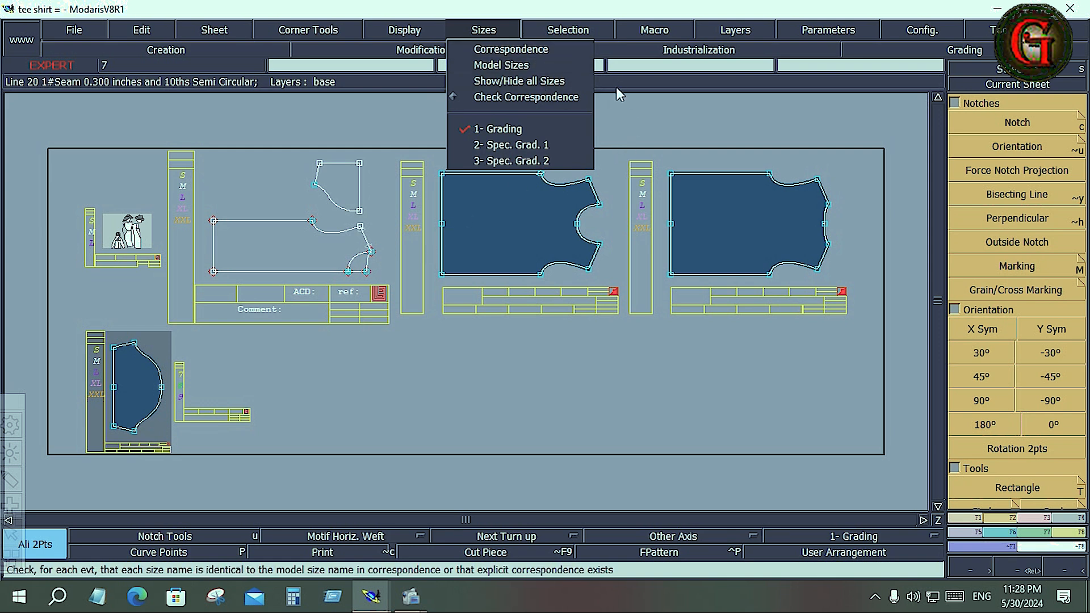
{"action": "left_click", "coordinate": [629, 127]}
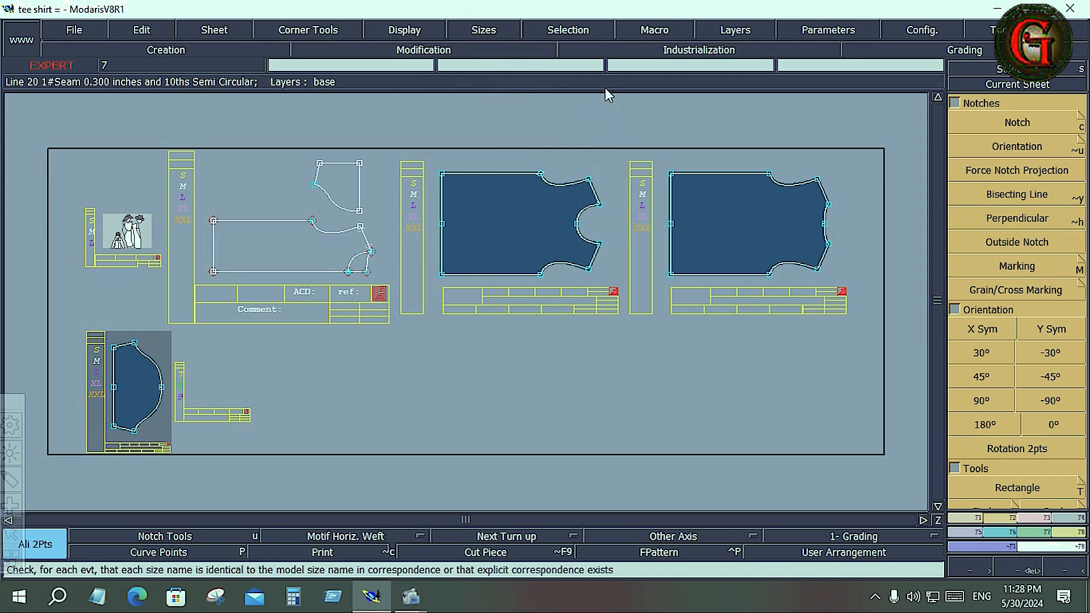
{"action": "left_click", "coordinate": [582, 29]}
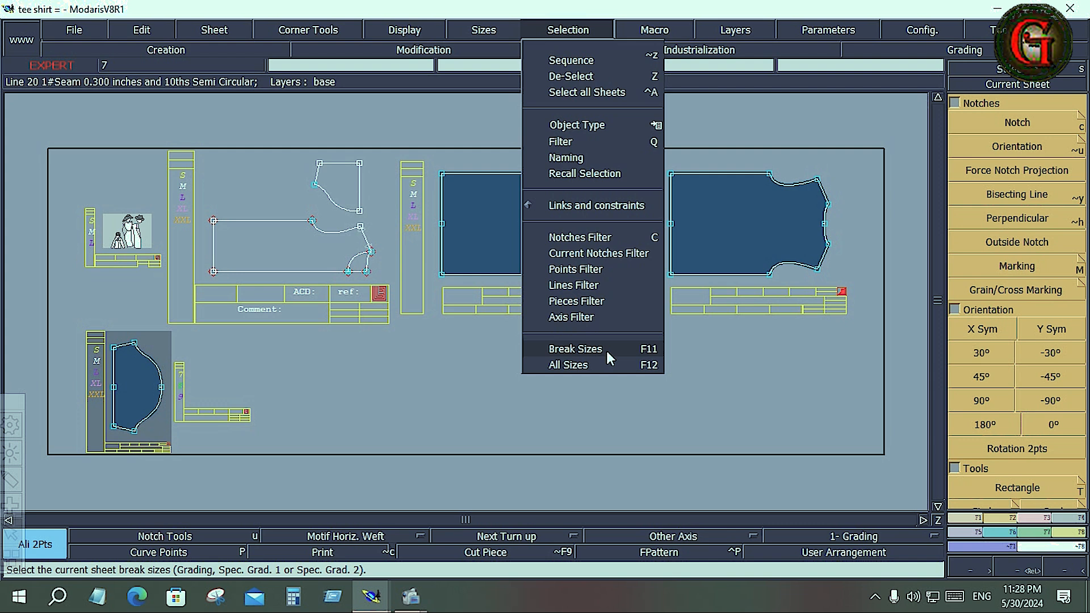
{"action": "left_click", "coordinate": [730, 227]}
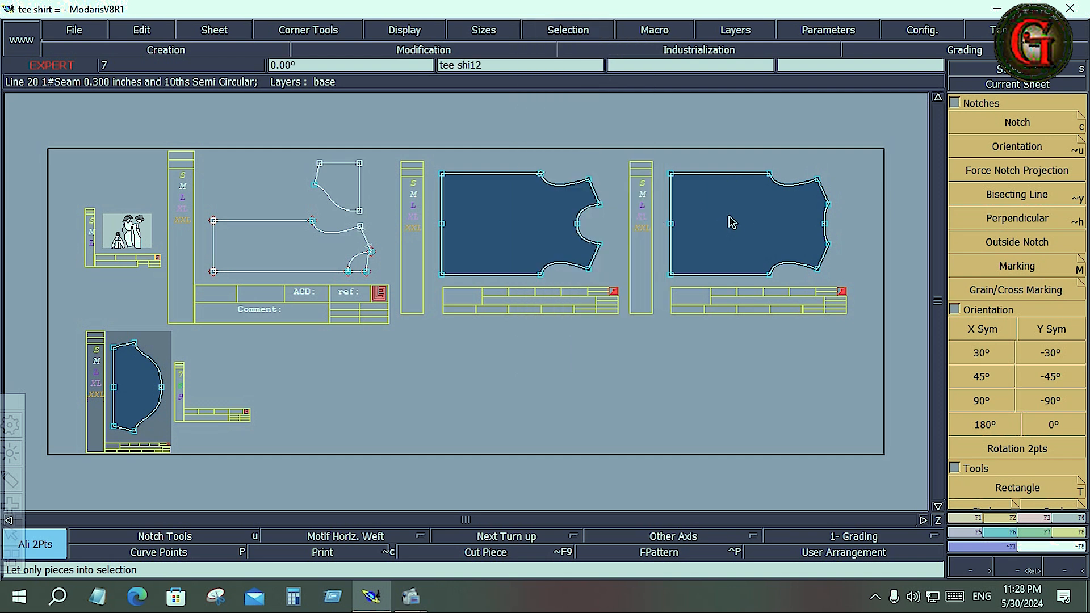
{"action": "left_click", "coordinate": [566, 29]}
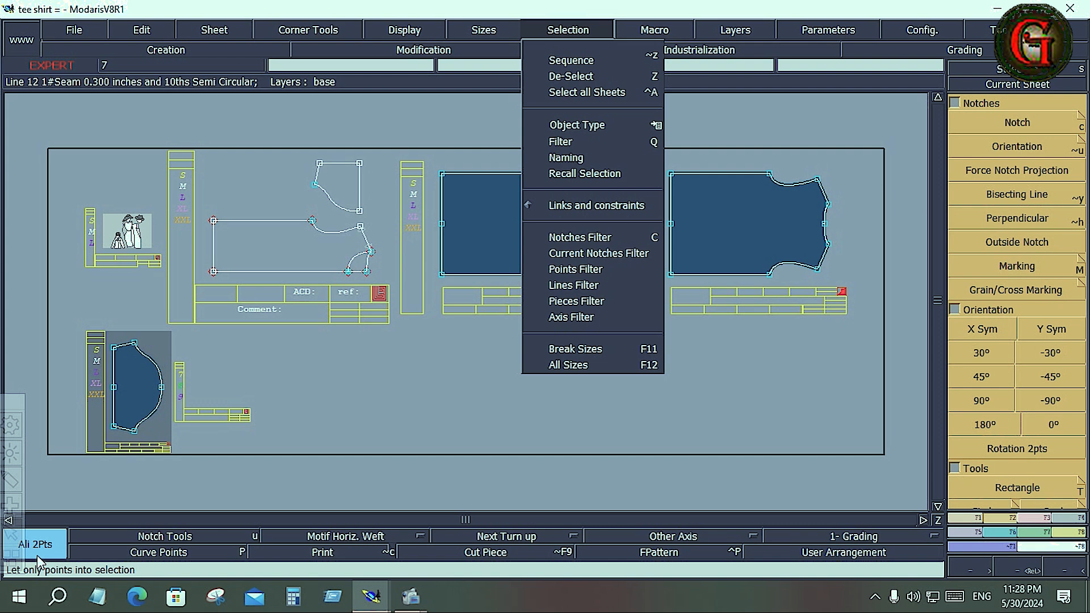
{"action": "left_click", "coordinate": [407, 429]}
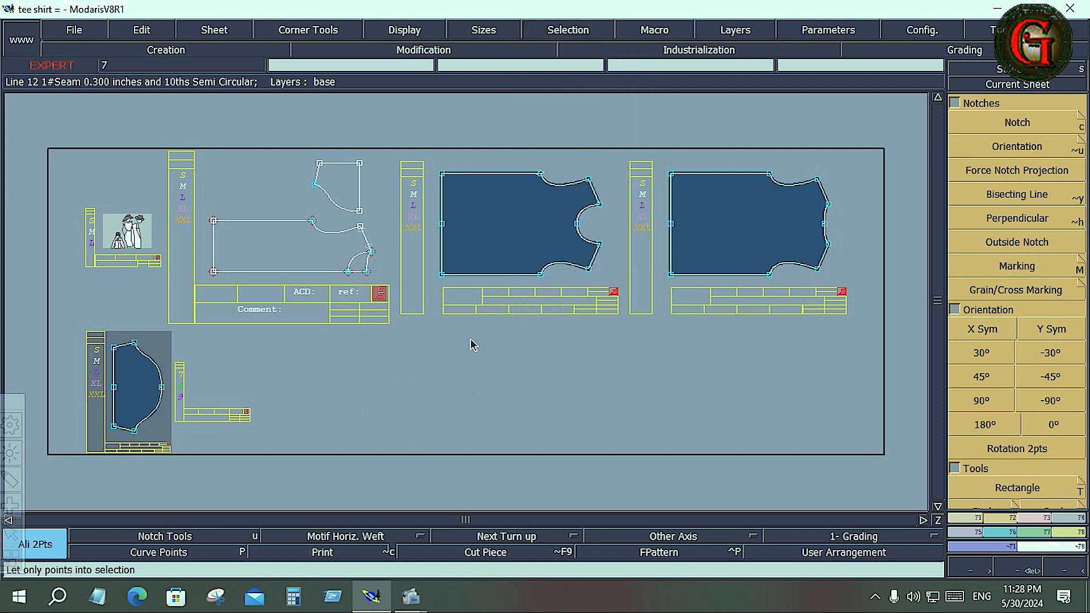
{"action": "key", "text": "ctrl+a"}
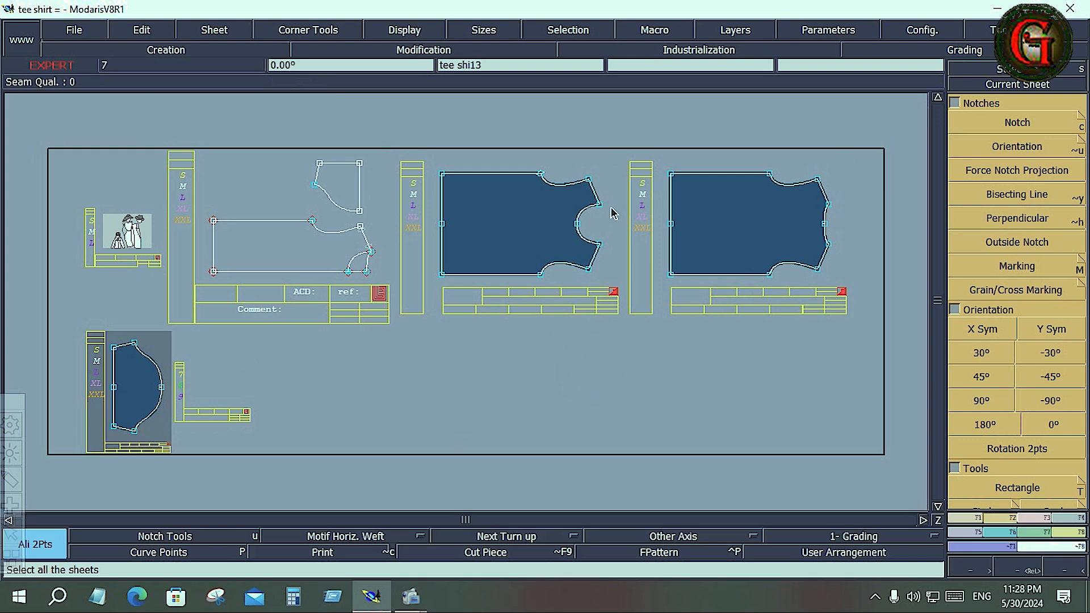
{"action": "left_click", "coordinate": [583, 33]}
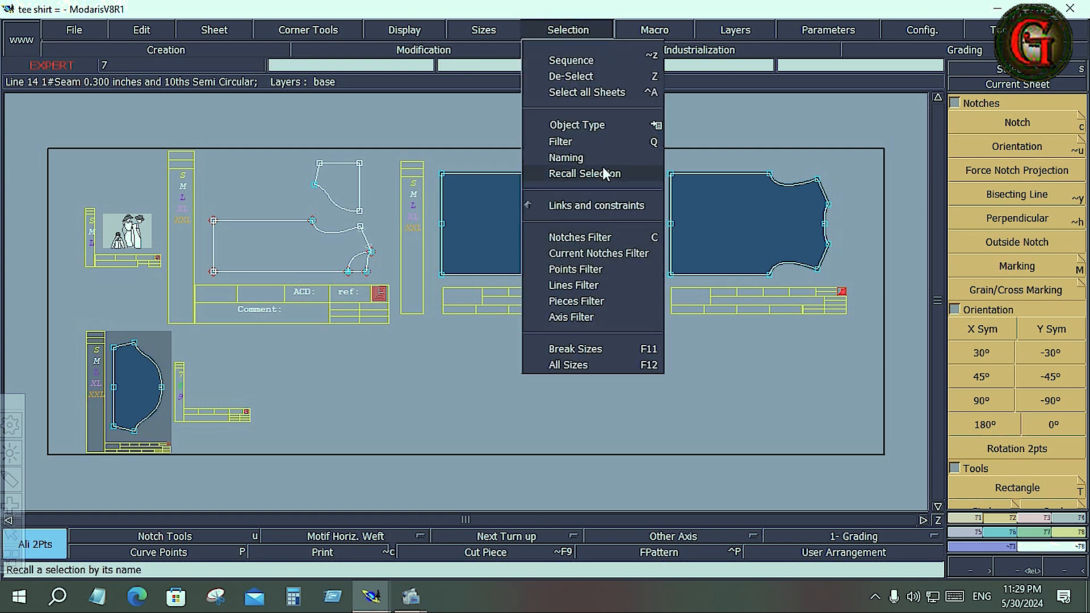
{"action": "left_click", "coordinate": [734, 361]}
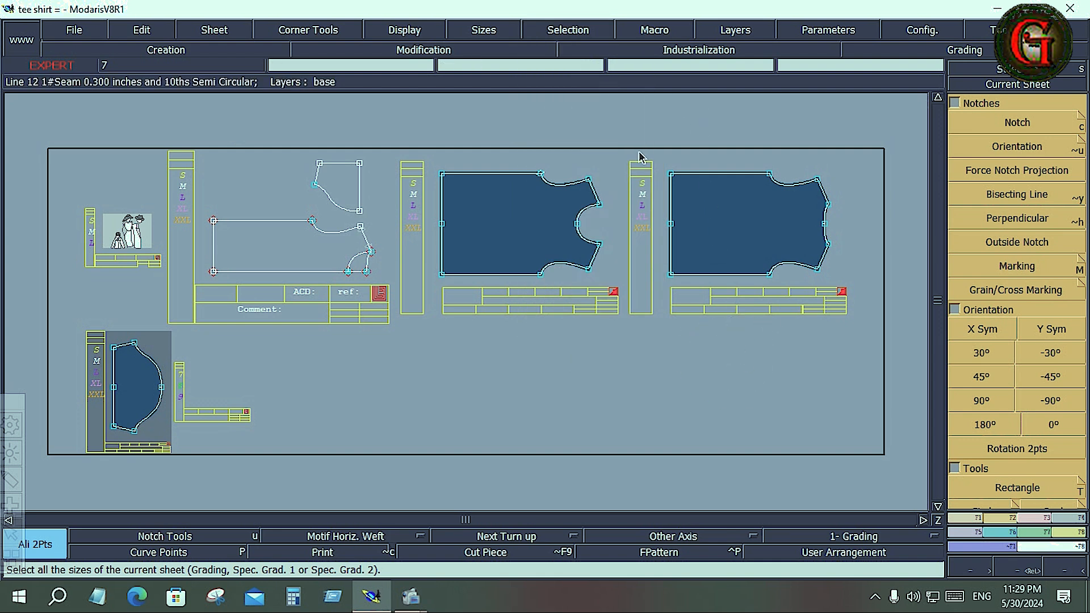
Review the macro commands and the layer commands, including the list of existing layers
{"action": "left_click", "coordinate": [652, 31]}
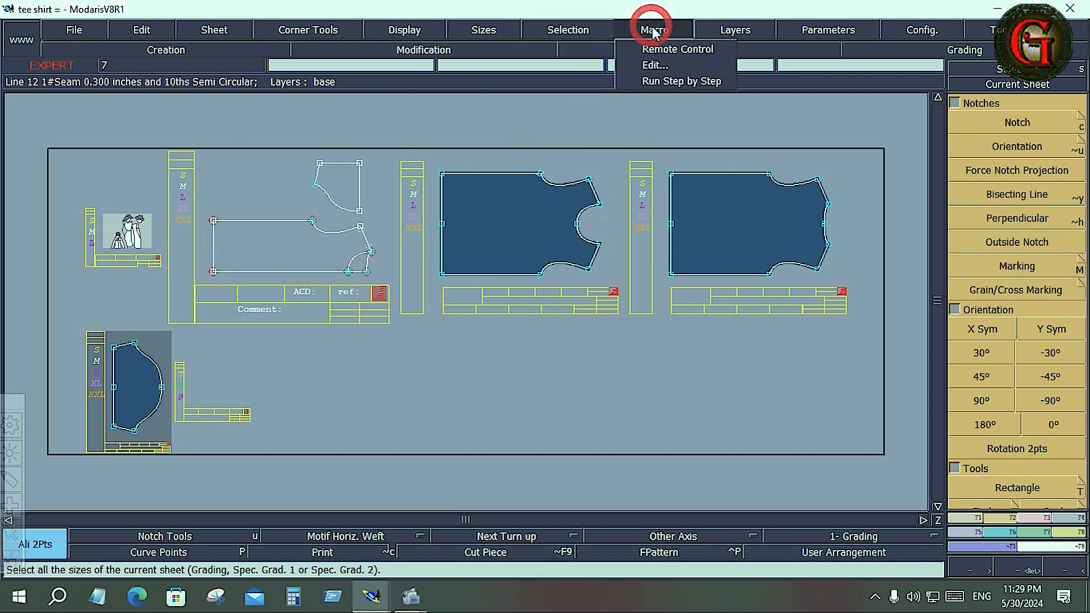
{"action": "left_click", "coordinate": [755, 29]}
{"action": "left_click", "coordinate": [755, 33]}
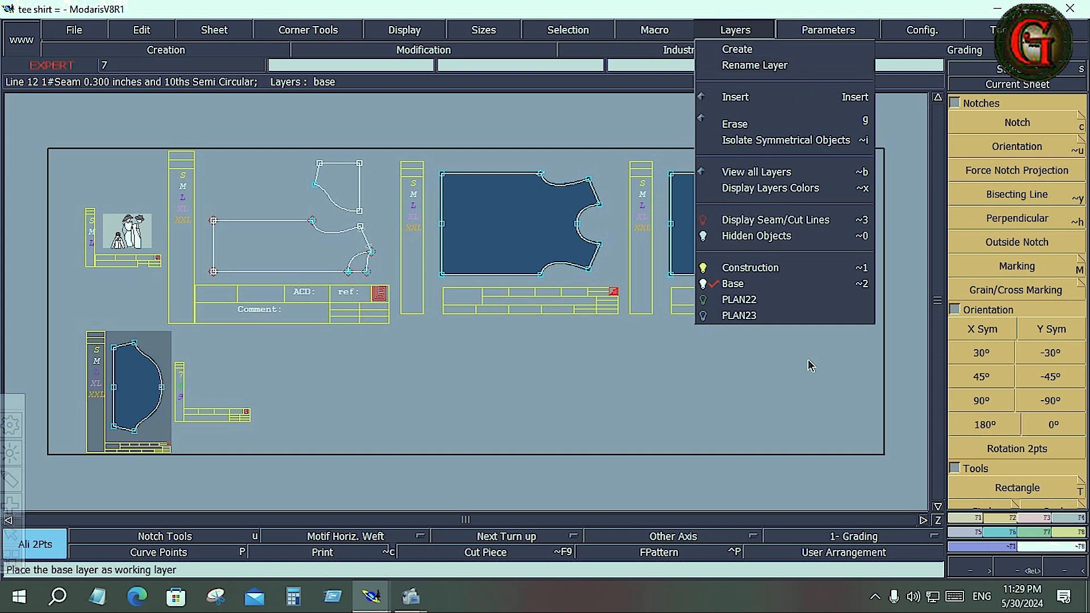
{"action": "left_click", "coordinate": [774, 369]}
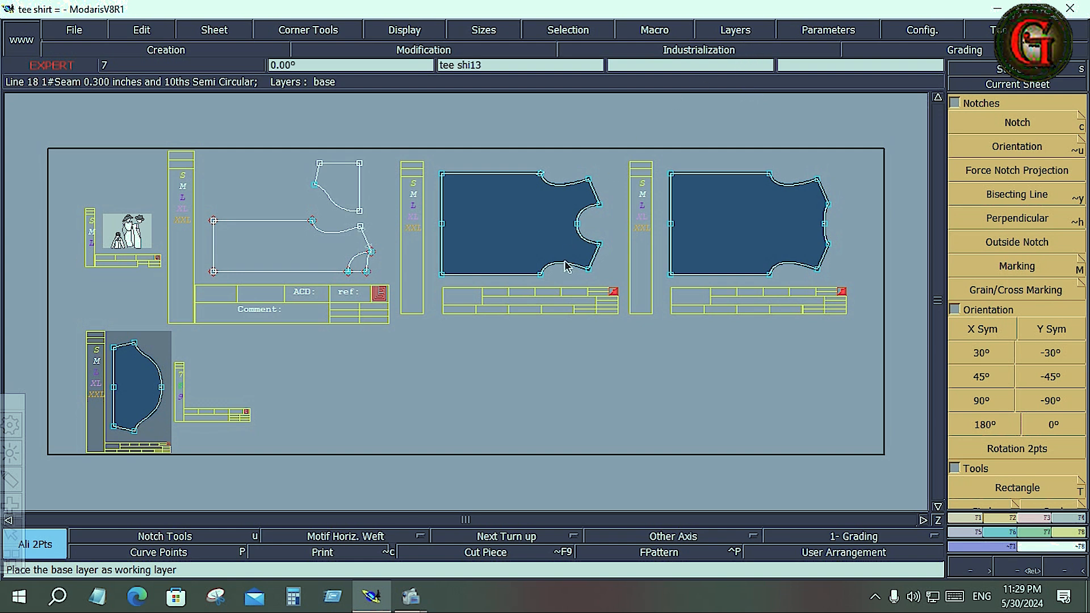
{"action": "left_click", "coordinate": [754, 30]}
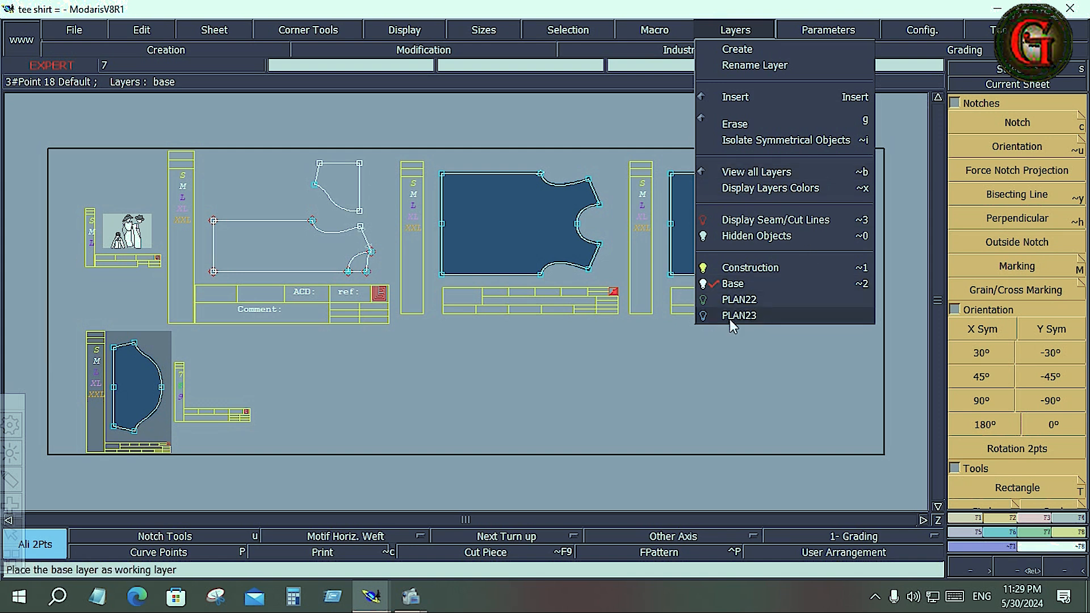
{"action": "left_click", "coordinate": [571, 373]}
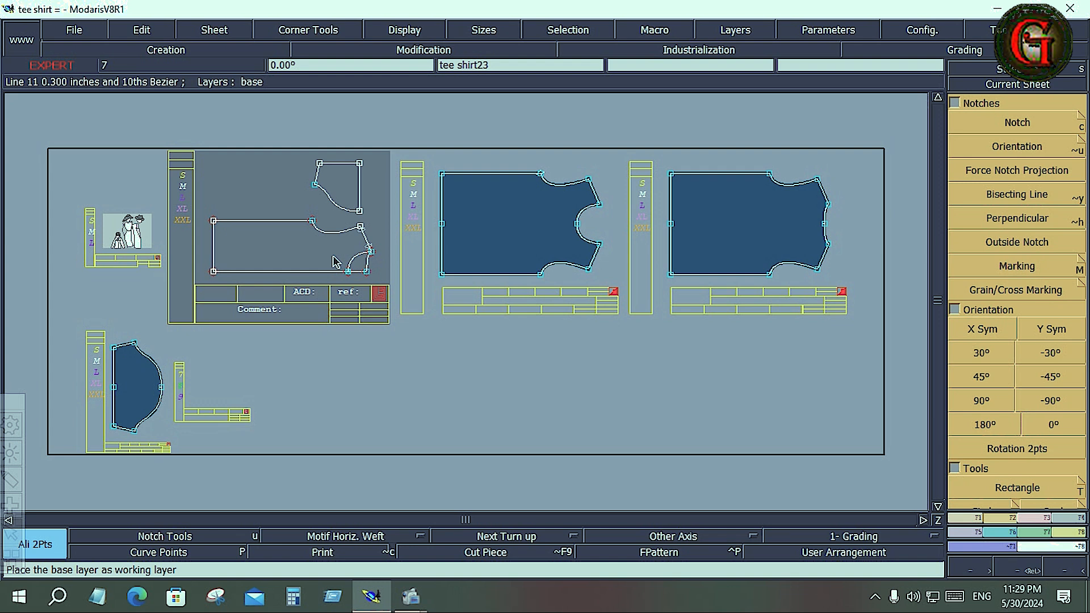
Centre the tee shirt23 construction sheet and create a new visualization layer with the name 1
{"action": "key", "text": "Home"}
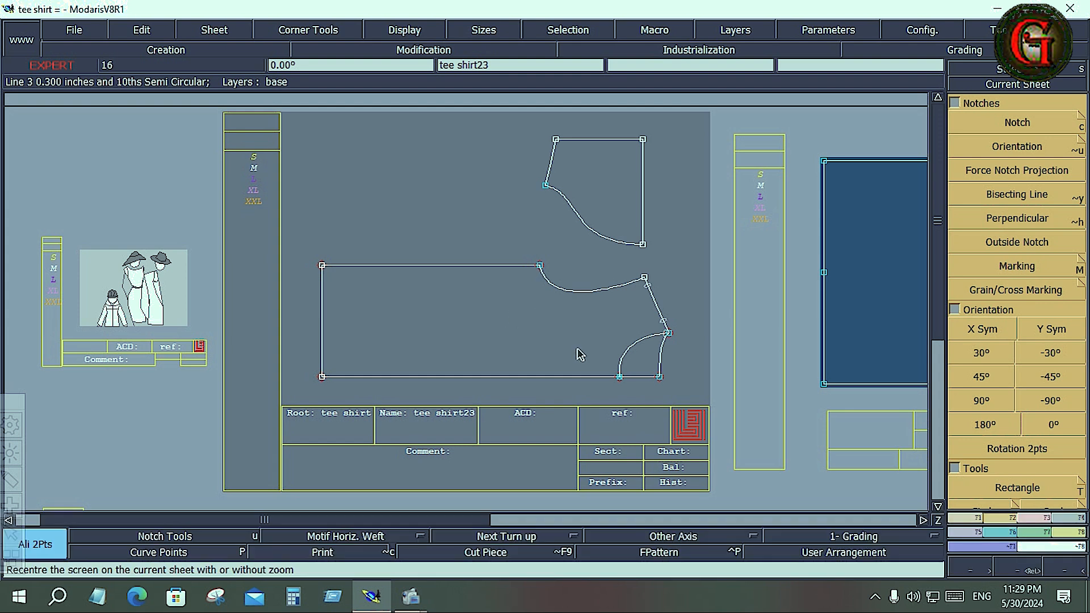
{"action": "left_click", "coordinate": [734, 34]}
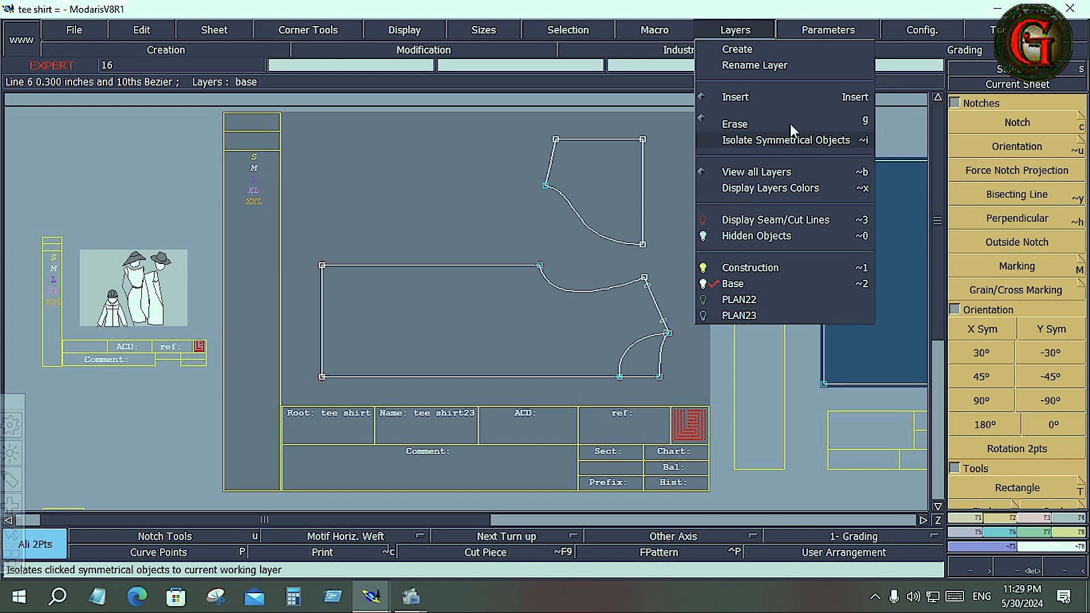
{"action": "left_click", "coordinate": [755, 49]}
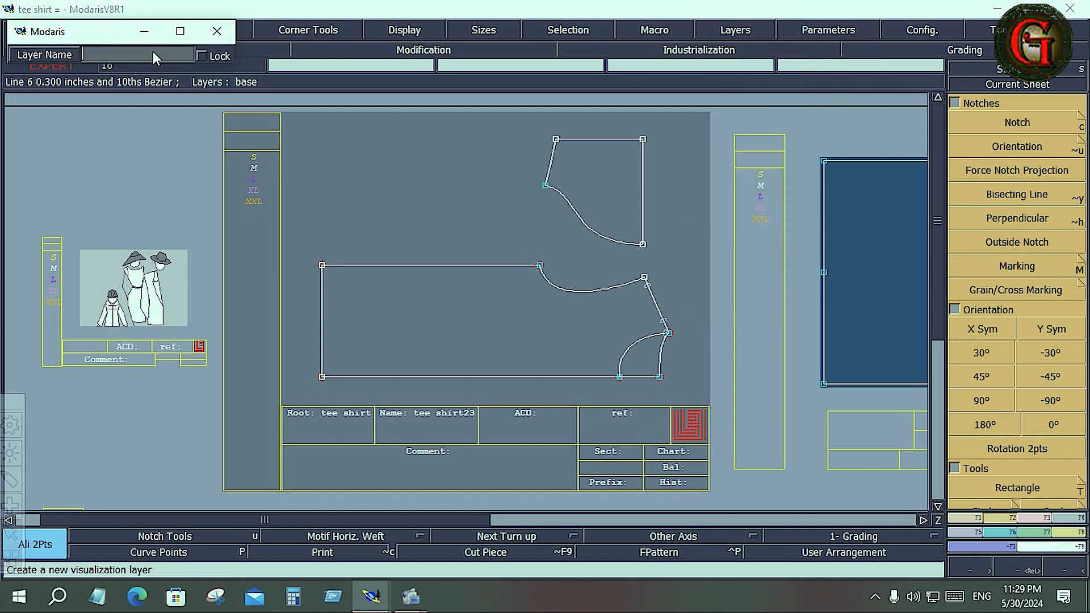
{"action": "type", "text": "1"}
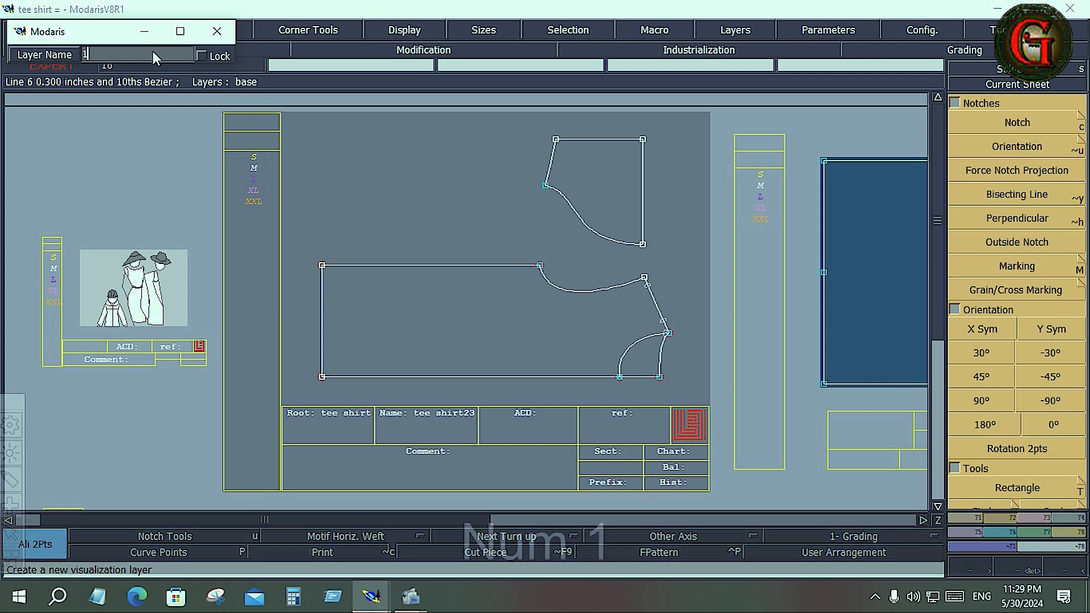
{"action": "key", "text": "Return"}
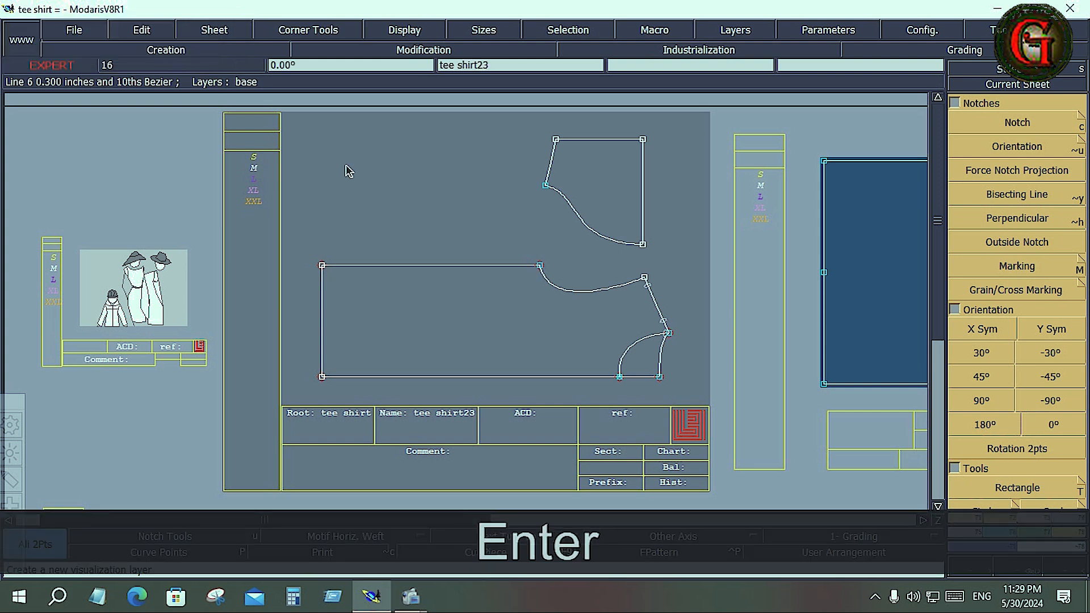
Create another visualization layer with the name 2 and check the layer list
{"action": "left_click", "coordinate": [753, 31]}
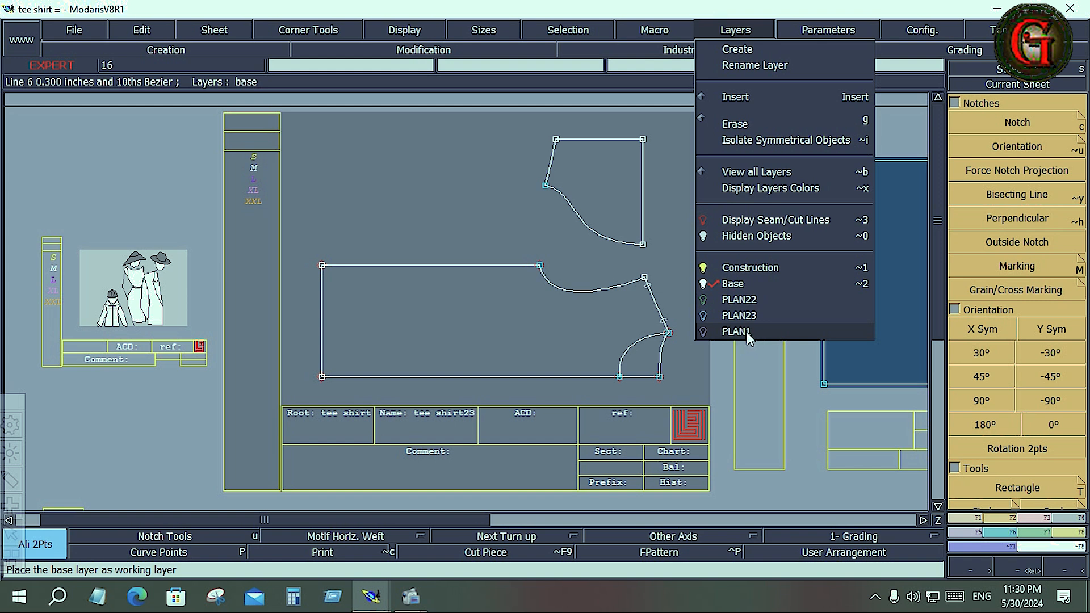
{"action": "left_click", "coordinate": [744, 49]}
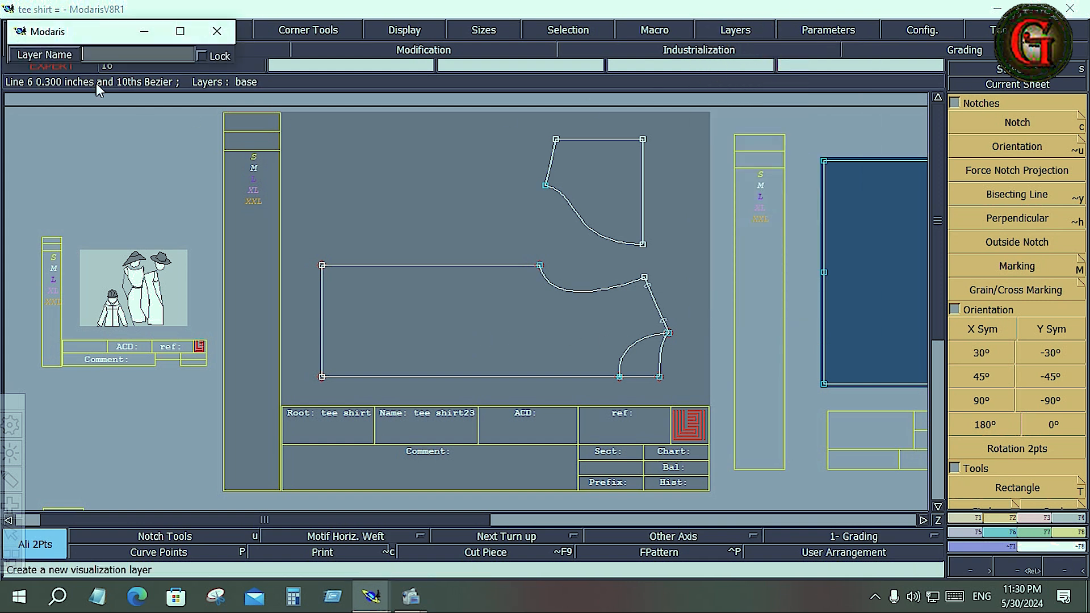
{"action": "type", "text": "2"}
{"action": "key", "text": "Return"}
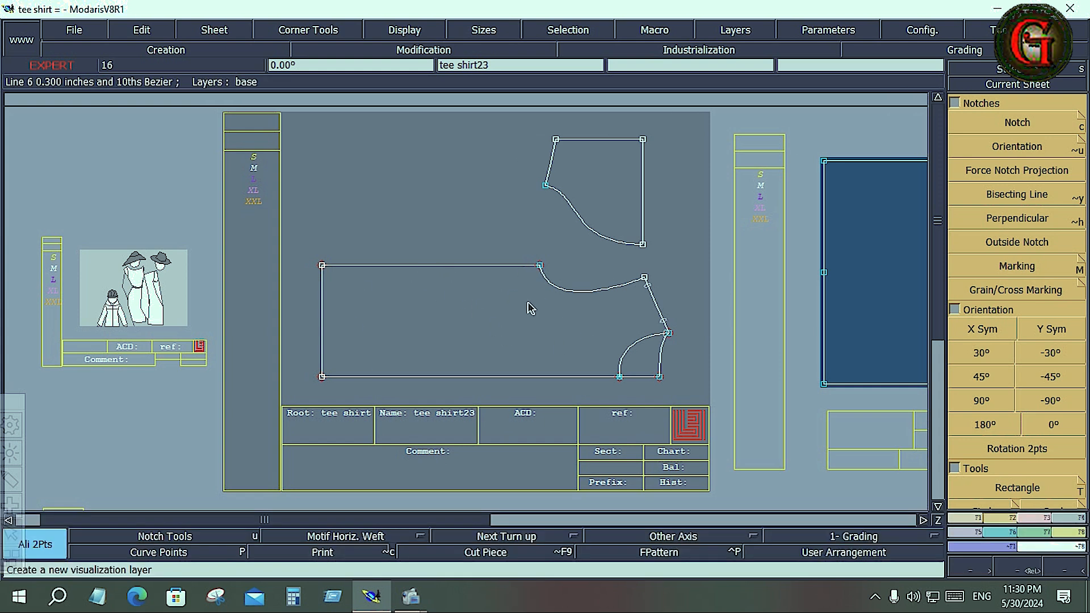
{"action": "left_click", "coordinate": [736, 31]}
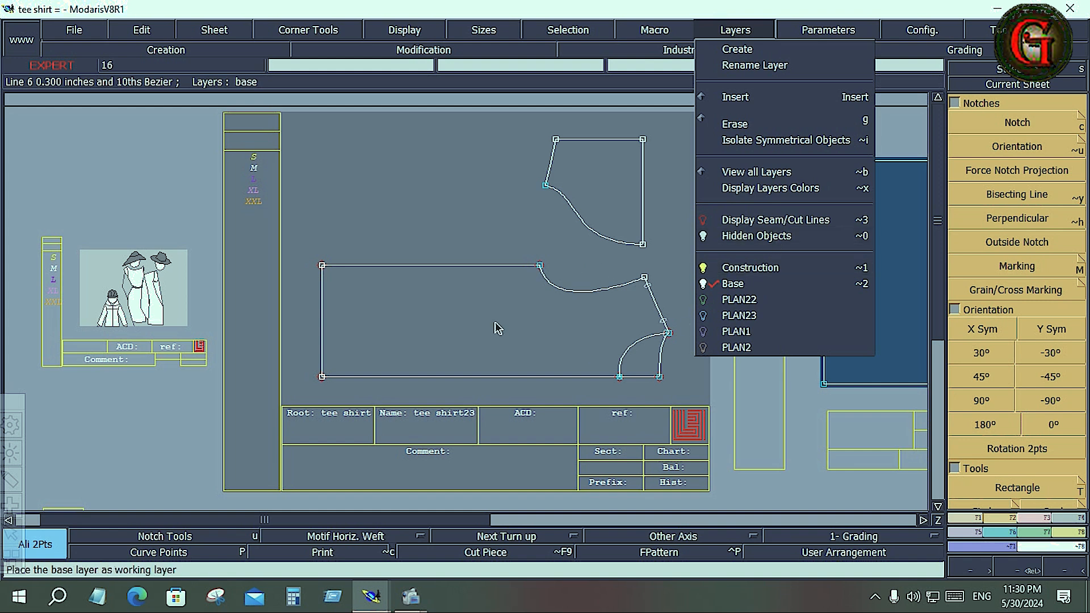
{"action": "left_click", "coordinate": [748, 374]}
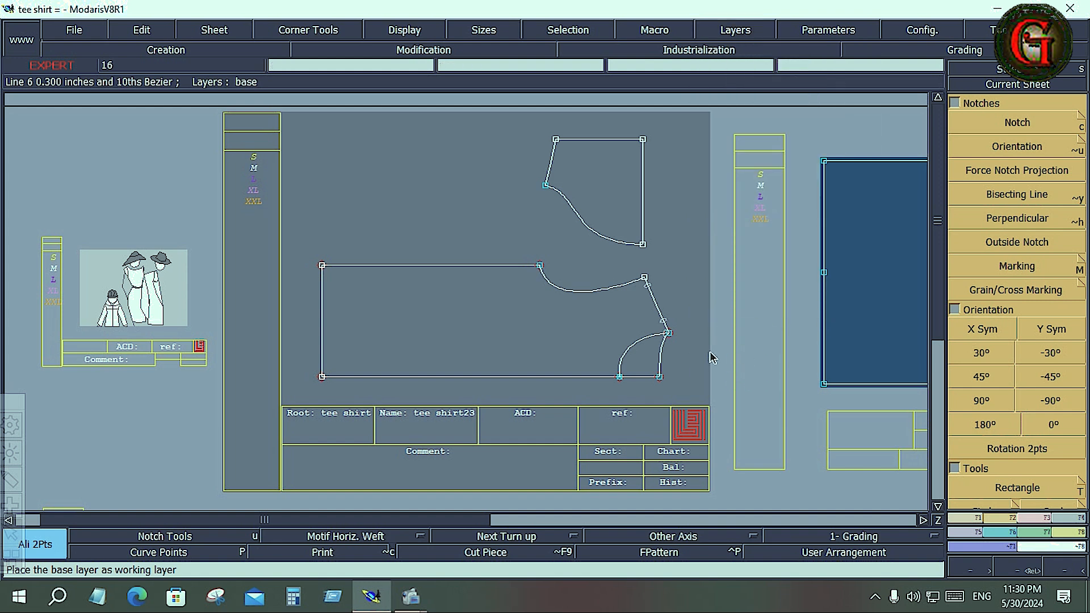
Review the general parameters and set the length unit to inches and 16ths
{"action": "left_click", "coordinate": [832, 29]}
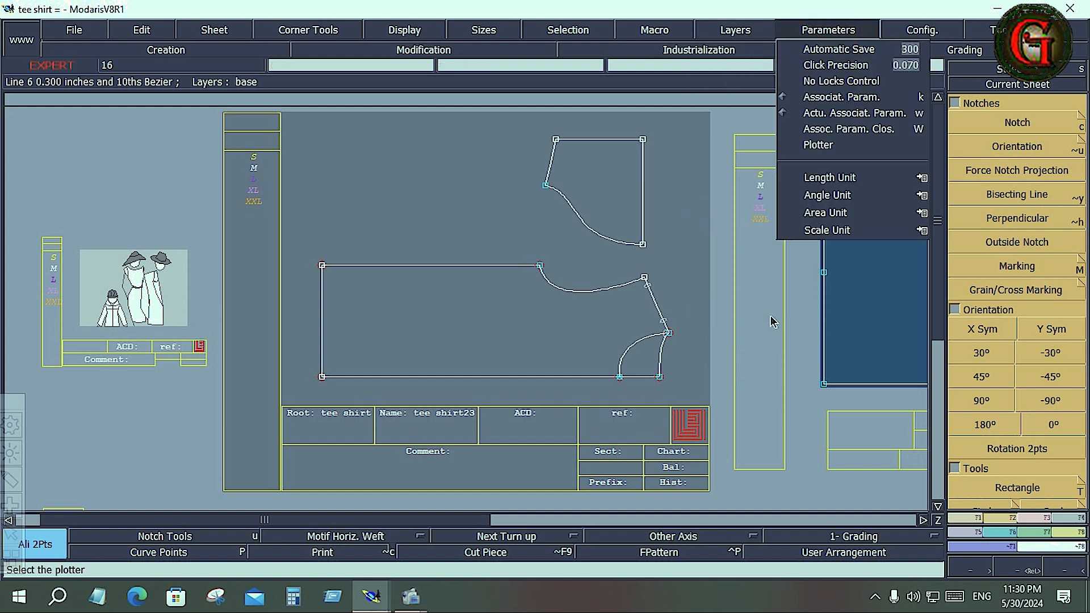
{"action": "left_click", "coordinate": [748, 316]}
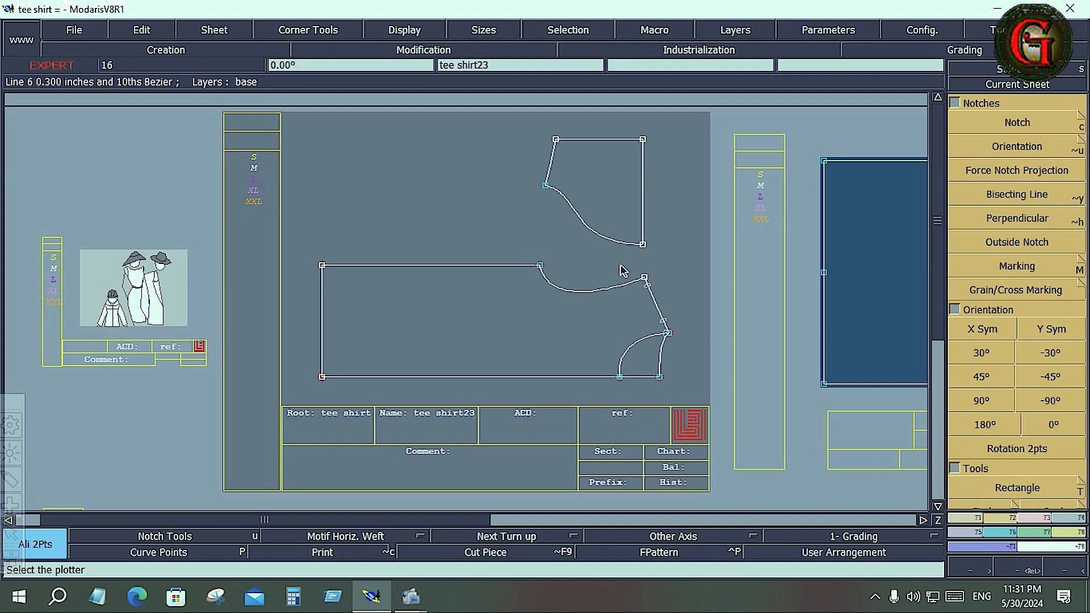
{"action": "left_click", "coordinate": [820, 29]}
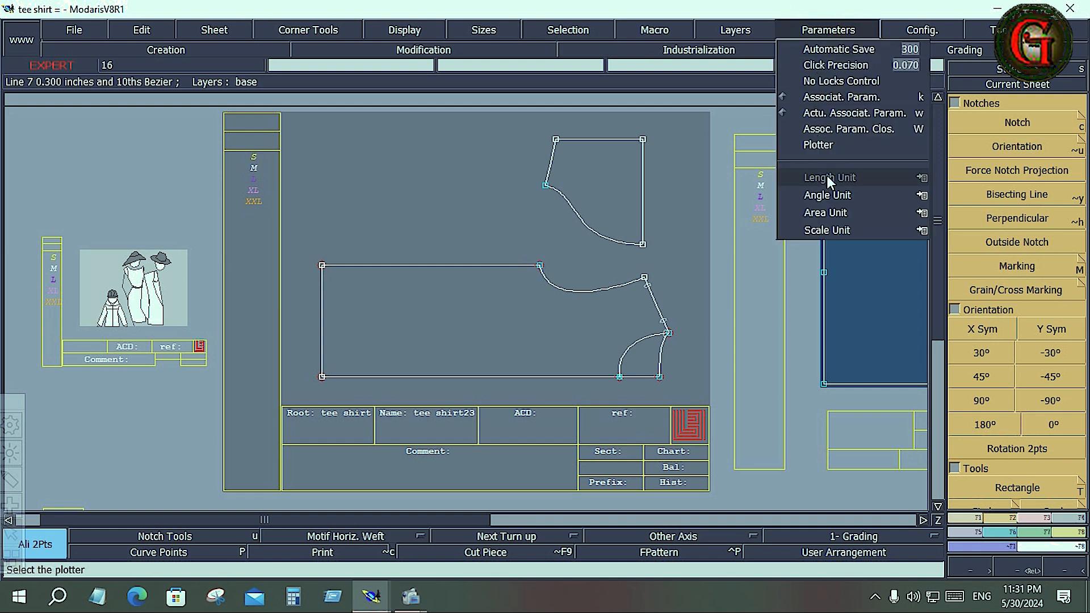
{"action": "left_click", "coordinate": [892, 178]}
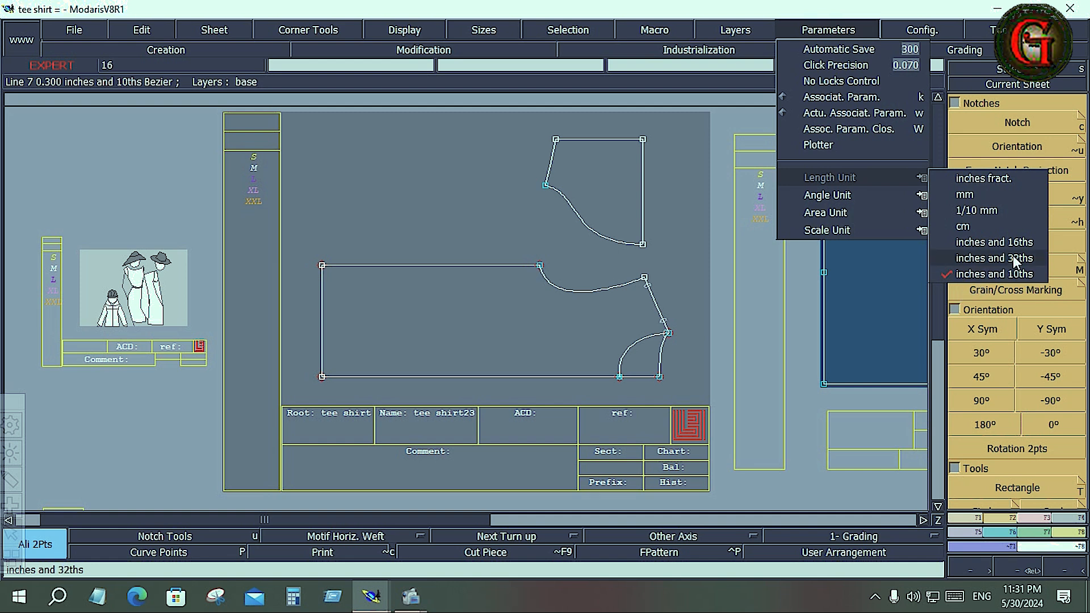
{"action": "left_click", "coordinate": [947, 242]}
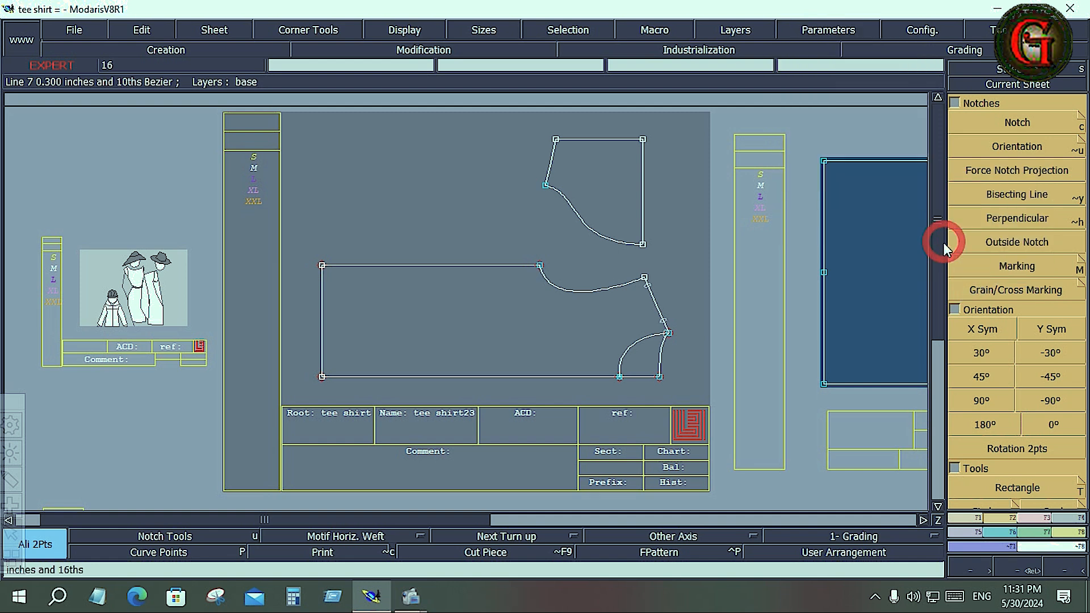
Set the length unit back to inches and 10ths
{"action": "left_click", "coordinate": [840, 28]}
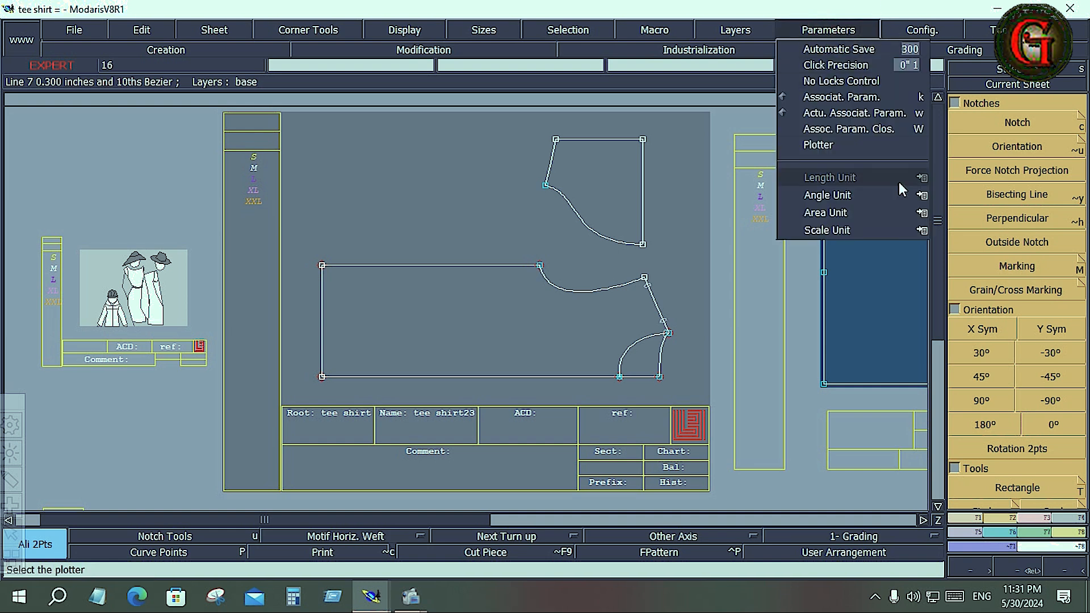
{"action": "mouse_move", "coordinate": [899, 182]}
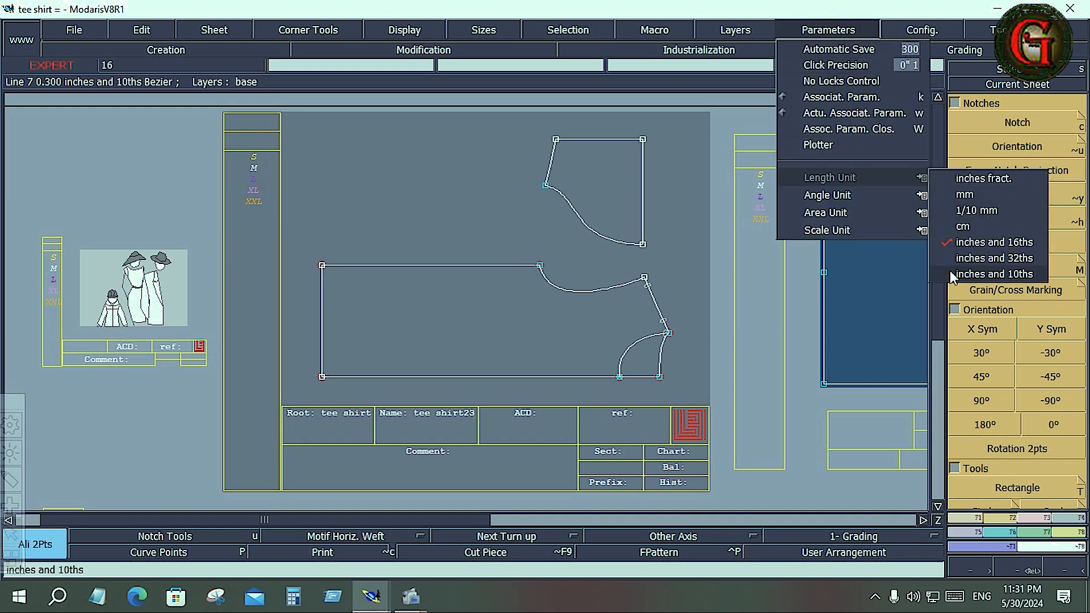
{"action": "left_click", "coordinate": [997, 274]}
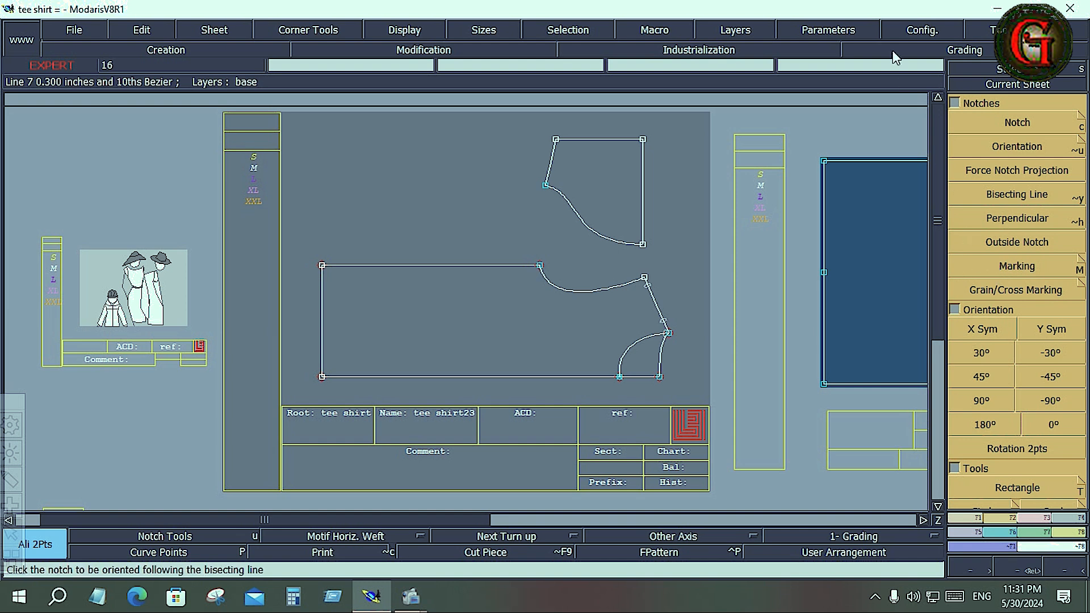
Review the available angle, area and scale unit options in the general parameters without changing them
{"action": "left_click", "coordinate": [830, 31]}
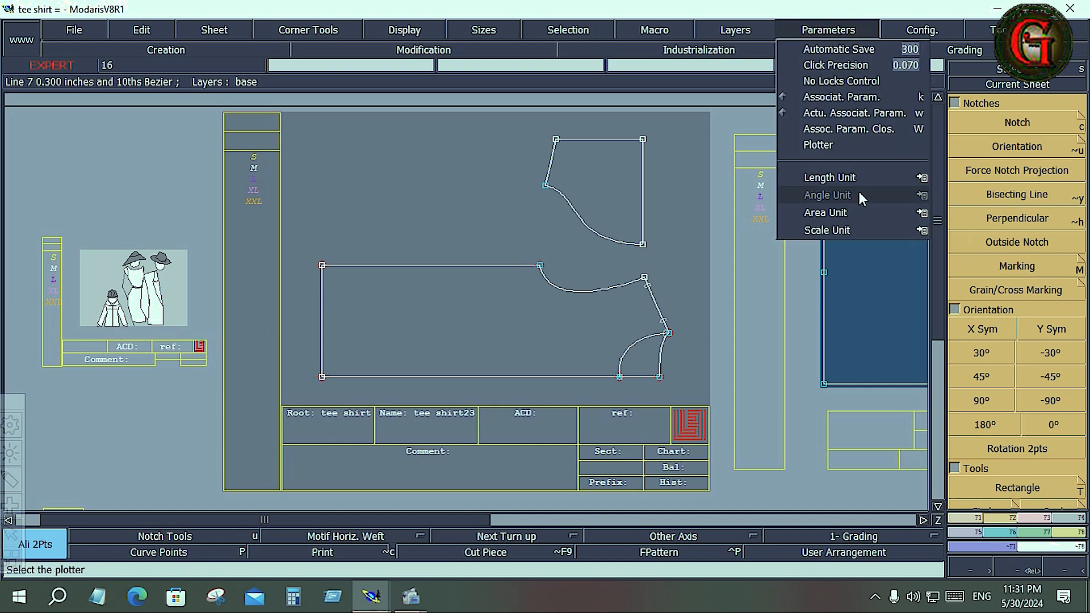
{"action": "mouse_move", "coordinate": [859, 195]}
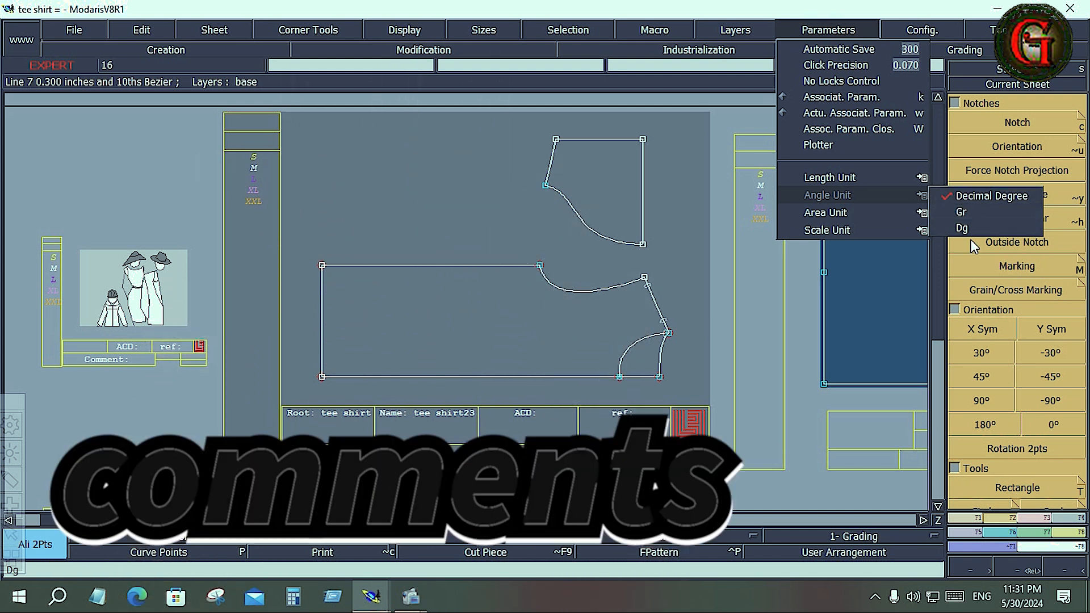
{"action": "mouse_move", "coordinate": [835, 215]}
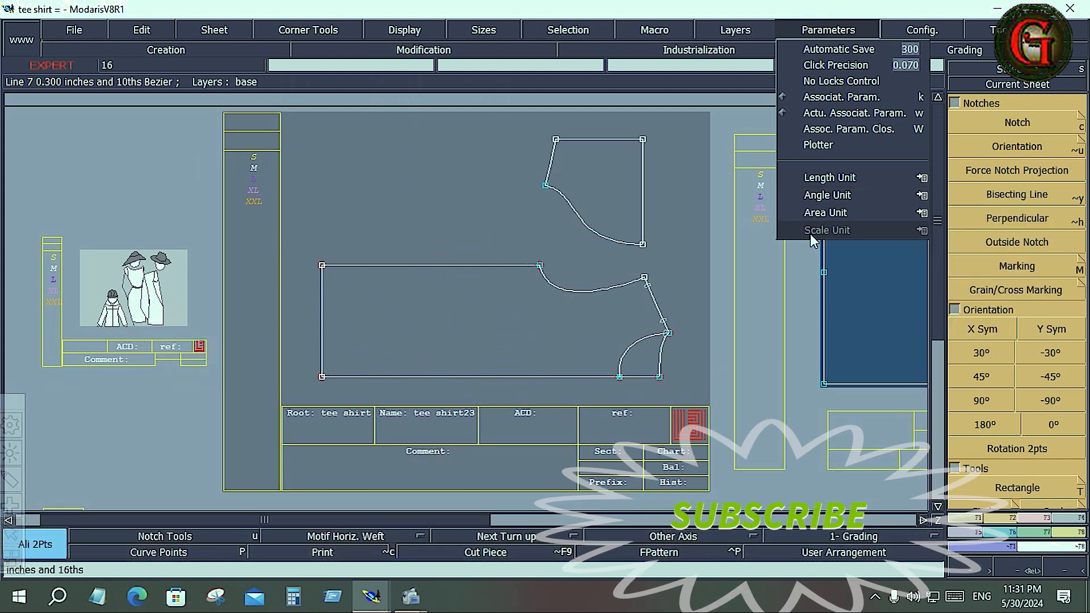
{"action": "mouse_move", "coordinate": [939, 229]}
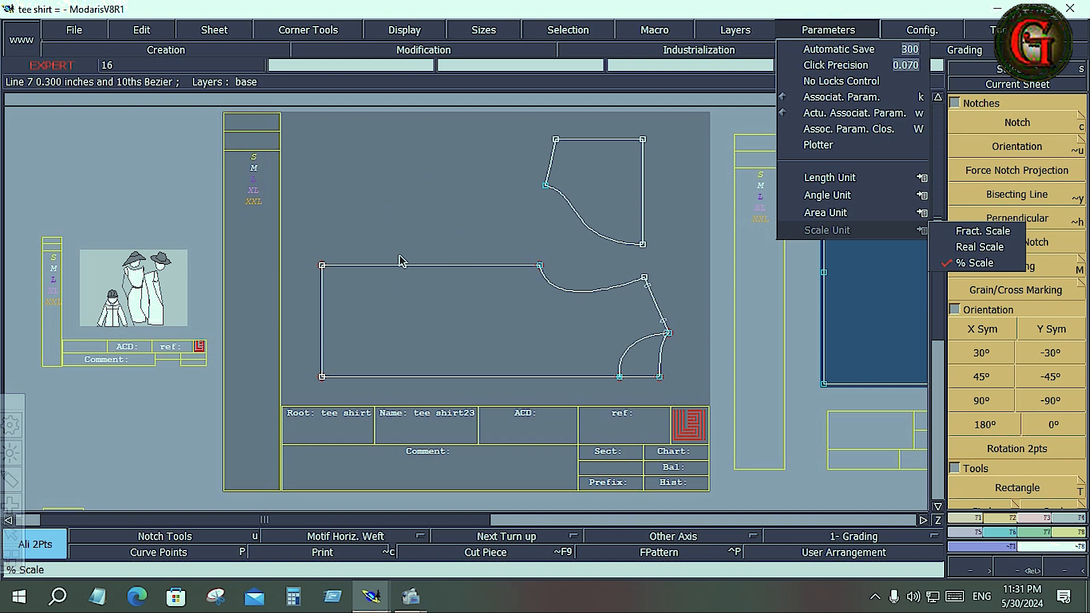
{"action": "left_click", "coordinate": [416, 256]}
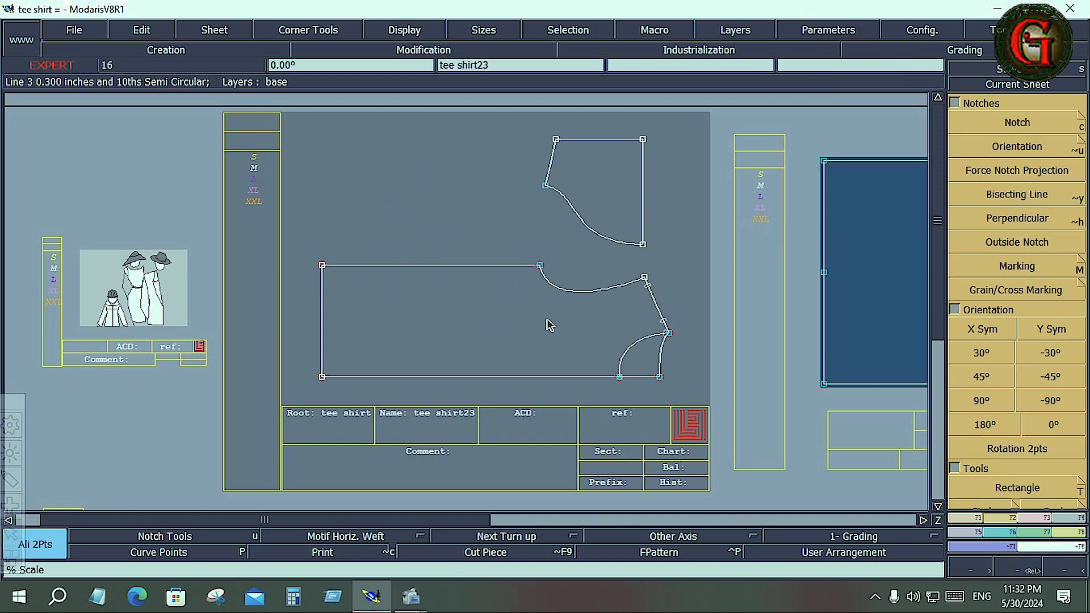
{"action": "left_click", "coordinate": [841, 31]}
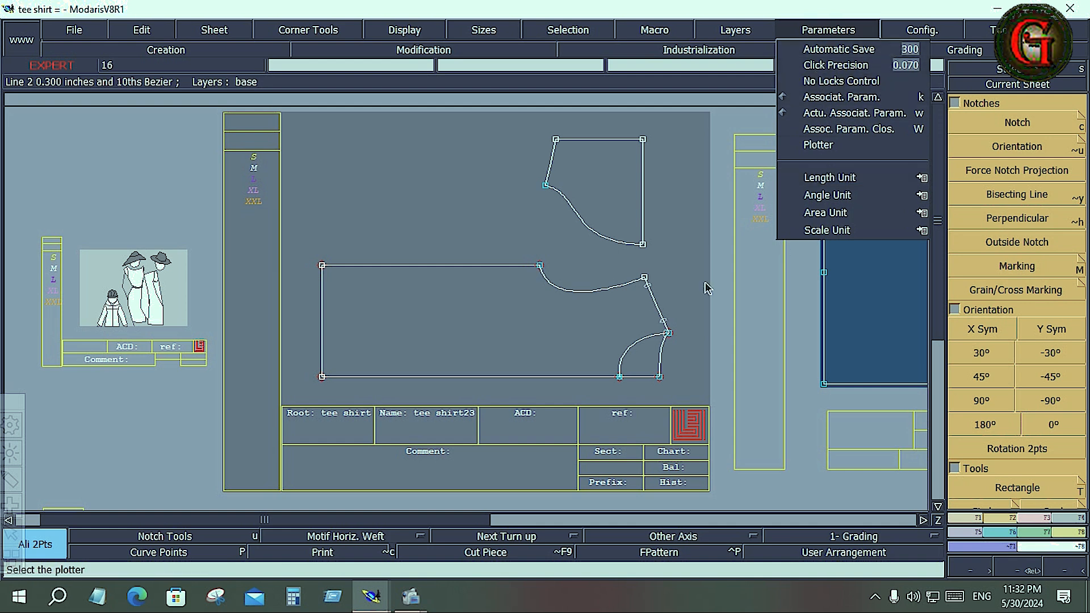
{"action": "left_click", "coordinate": [741, 290]}
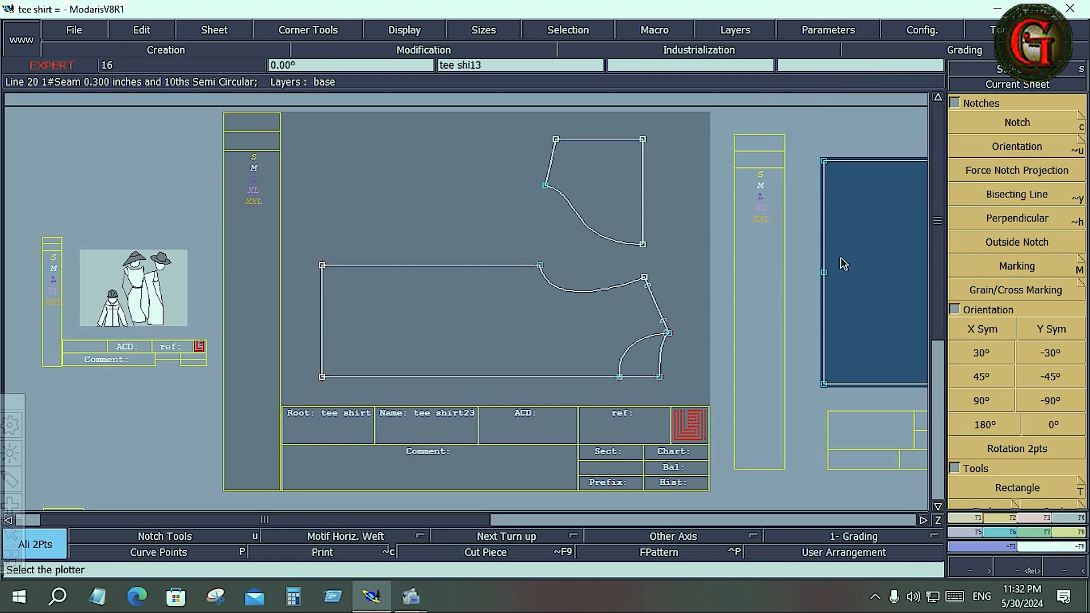
Switch the command controls from text to icon display, and switch them back to text
{"action": "left_click", "coordinate": [936, 31]}
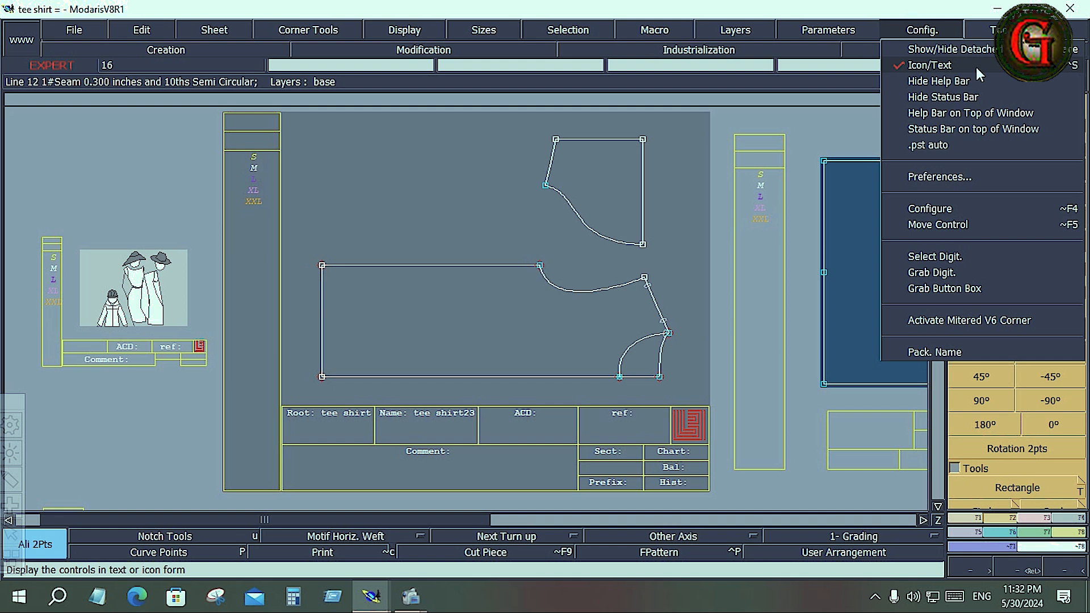
{"action": "left_click", "coordinate": [894, 67]}
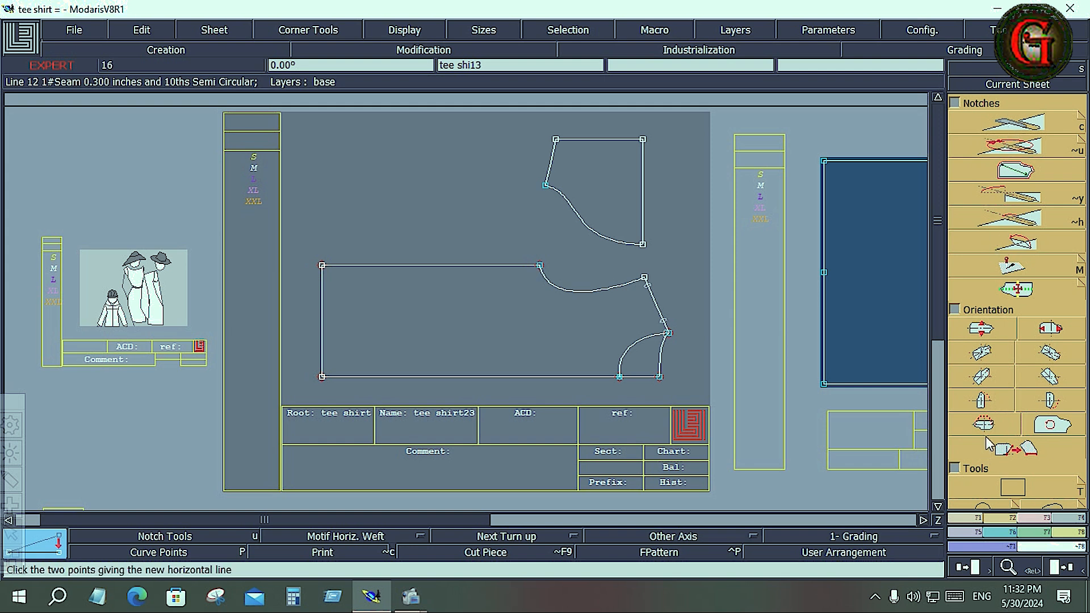
{"action": "left_click", "coordinate": [920, 30]}
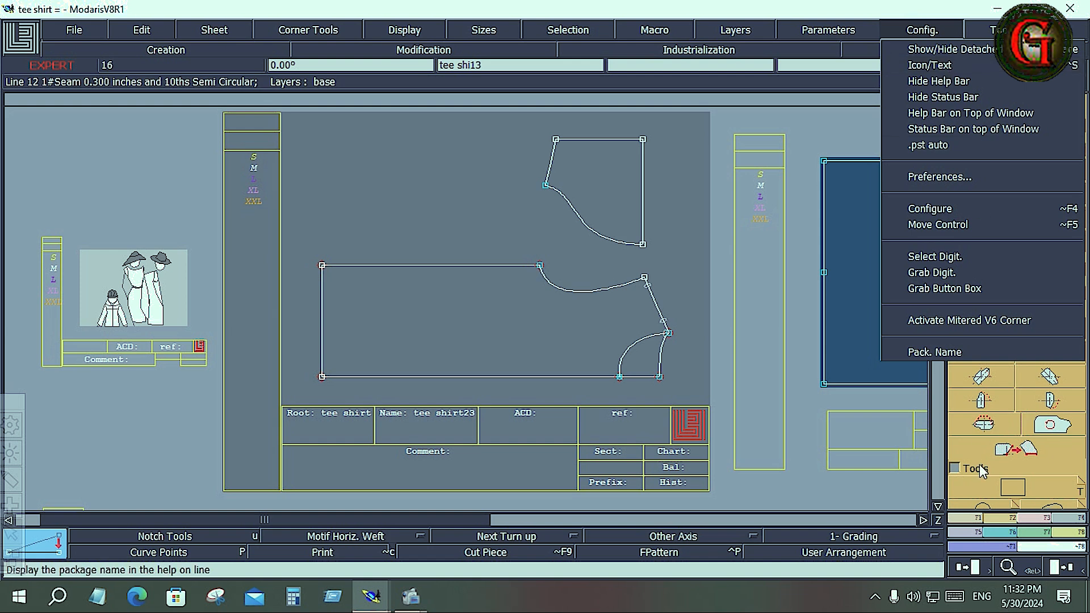
{"action": "left_click", "coordinate": [898, 64]}
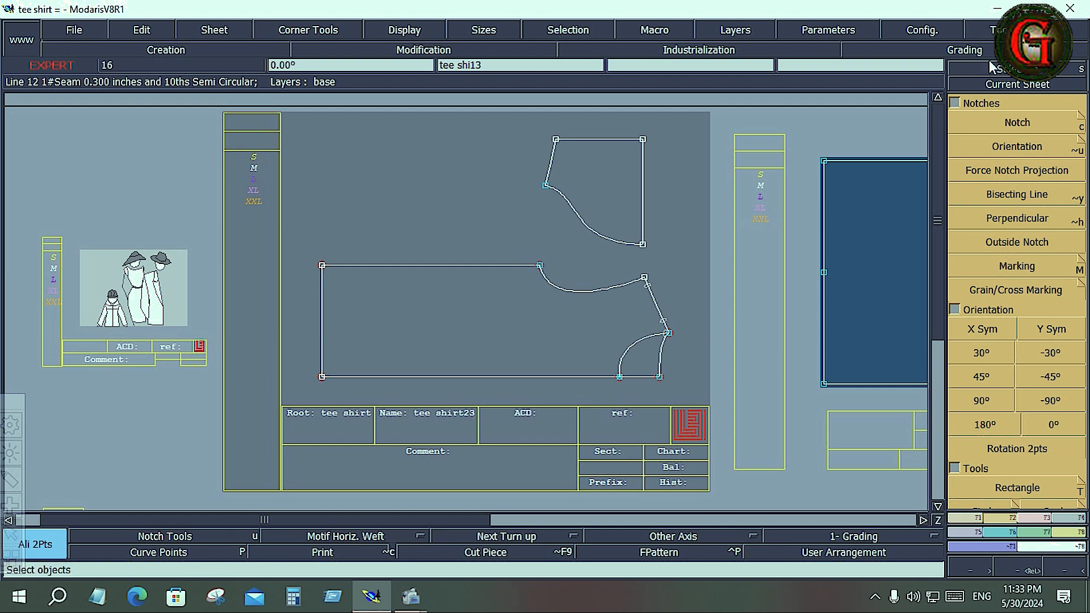
Look through the additional tool entries and display the software's version information
{"action": "left_click", "coordinate": [1012, 31]}
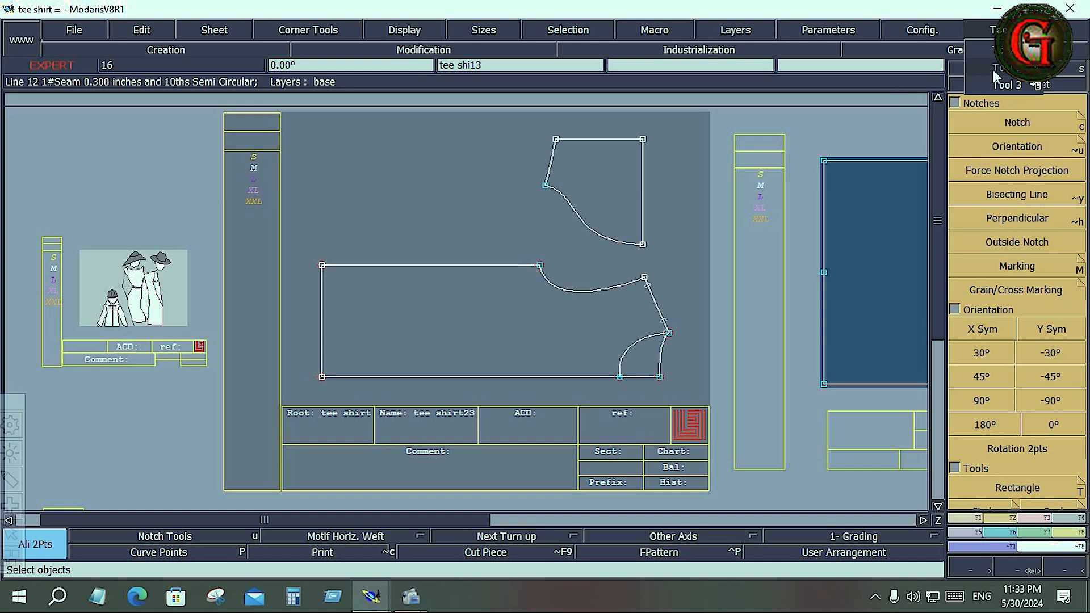
{"action": "left_click", "coordinate": [1035, 85]}
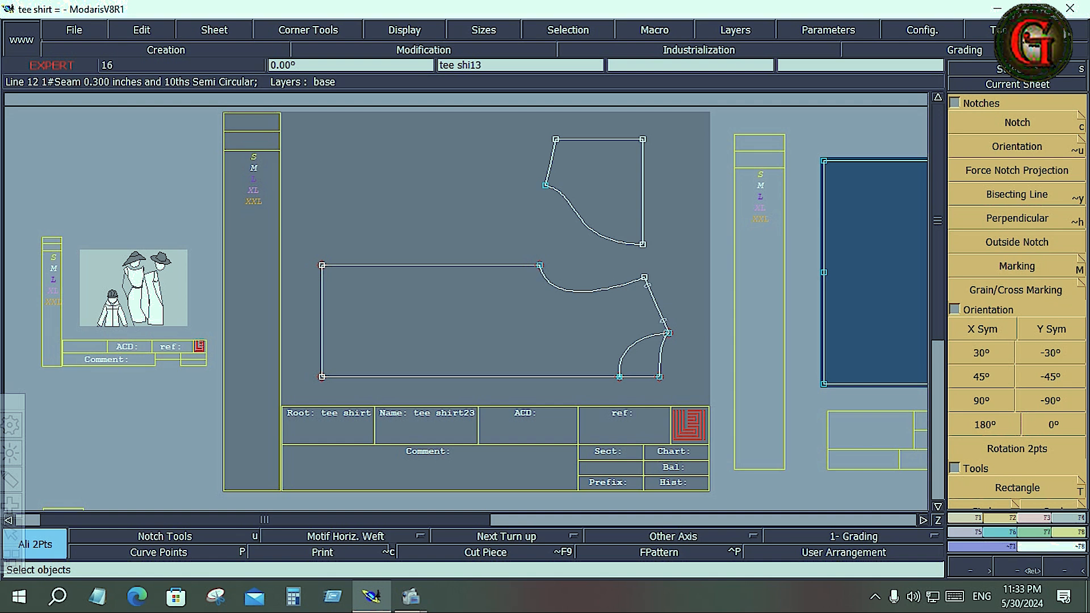
{"action": "left_click", "coordinate": [1060, 31]}
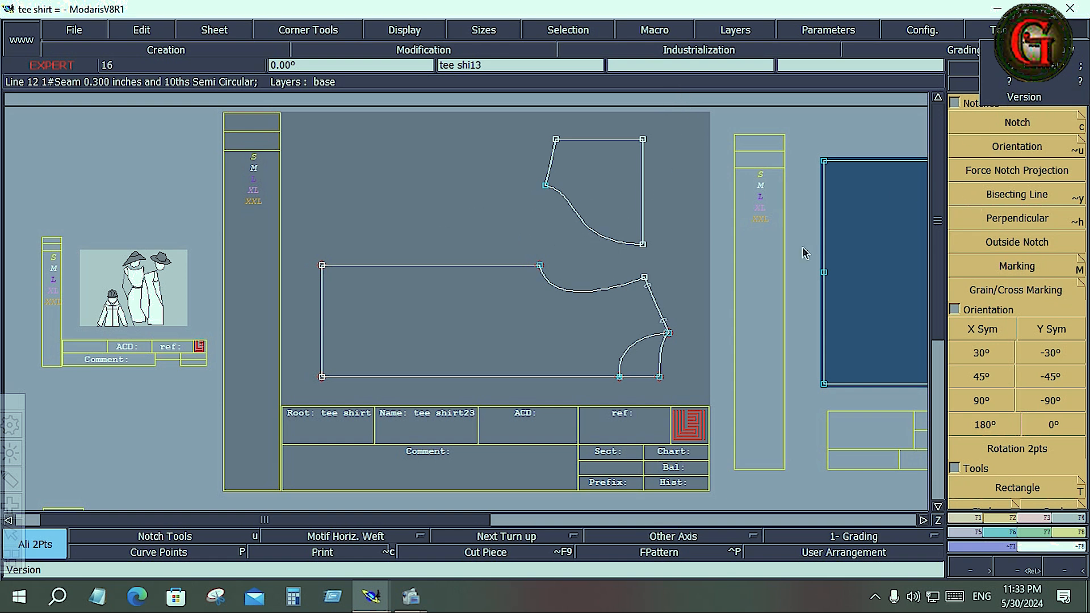
{"action": "left_click", "coordinate": [1024, 97]}
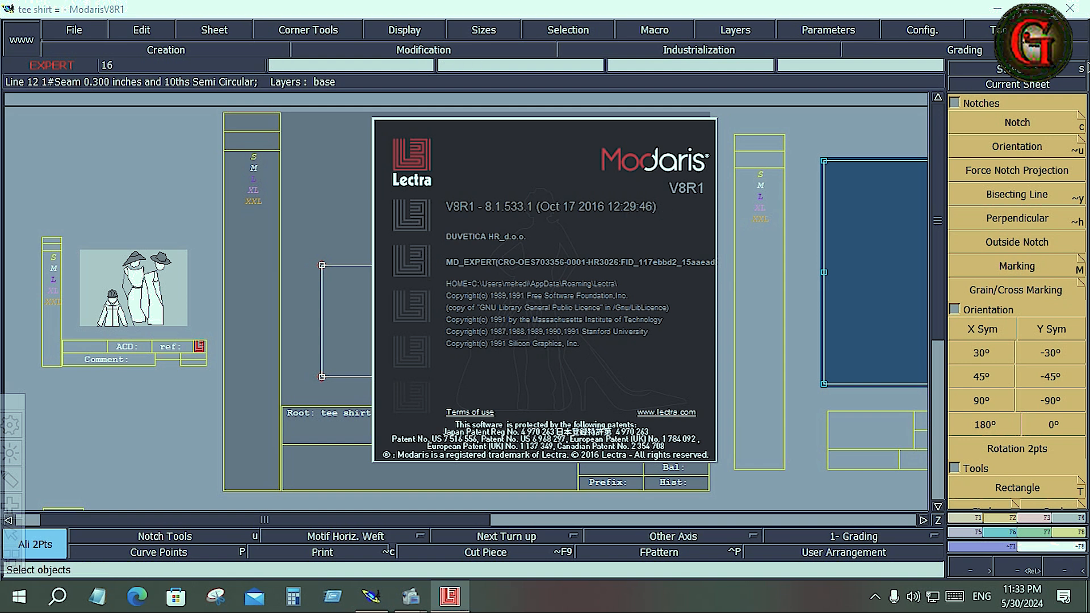
Open the help window to view its keyword search, and close it
{"action": "left_click", "coordinate": [1063, 33]}
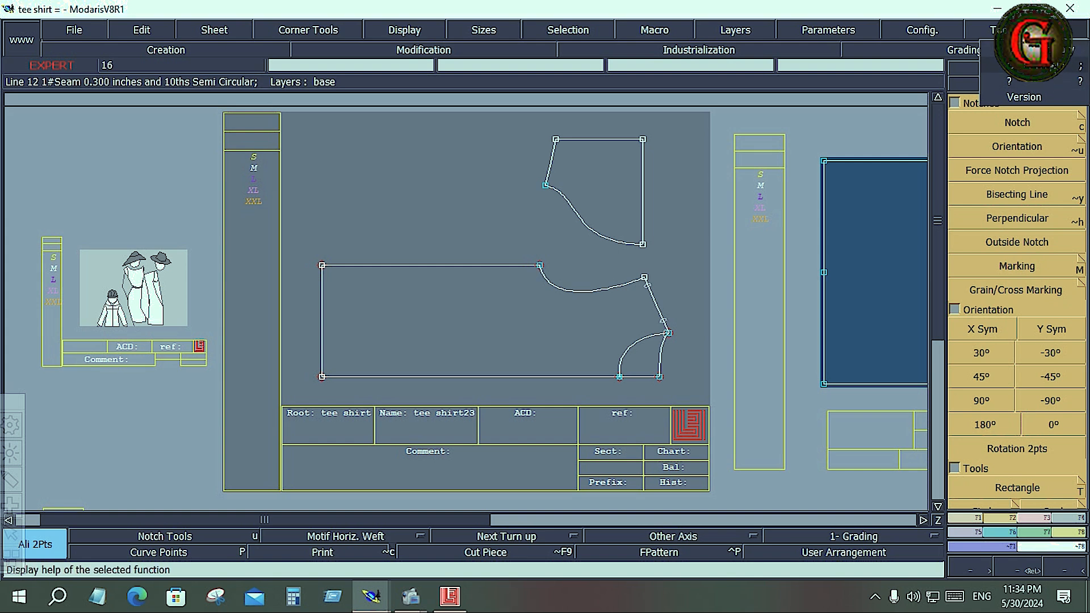
{"action": "left_click", "coordinate": [1009, 81]}
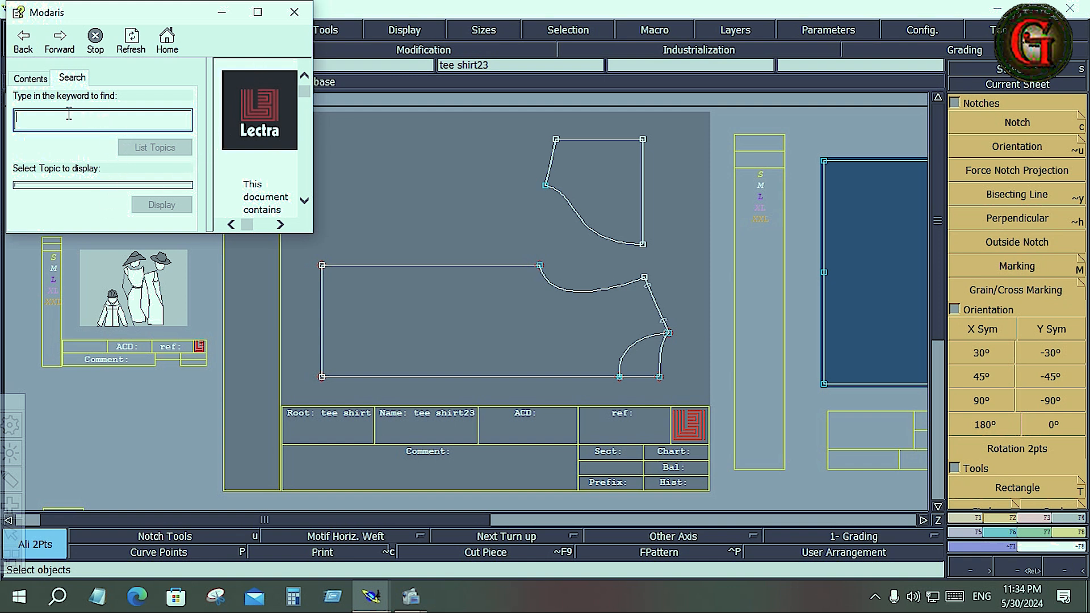
{"action": "left_click", "coordinate": [294, 12]}
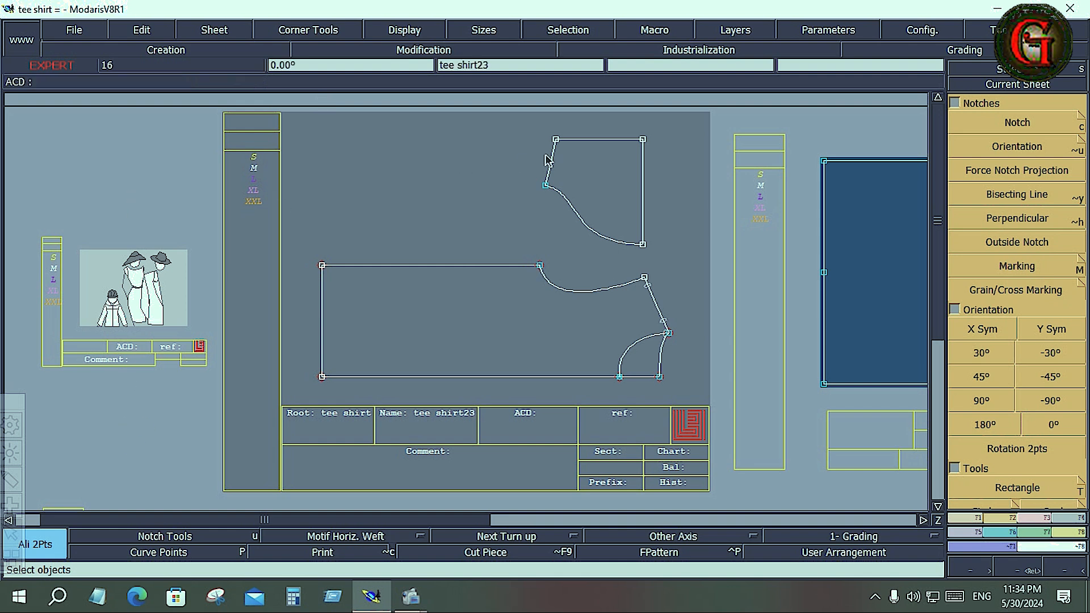
{"action": "left_click", "coordinate": [413, 29]}
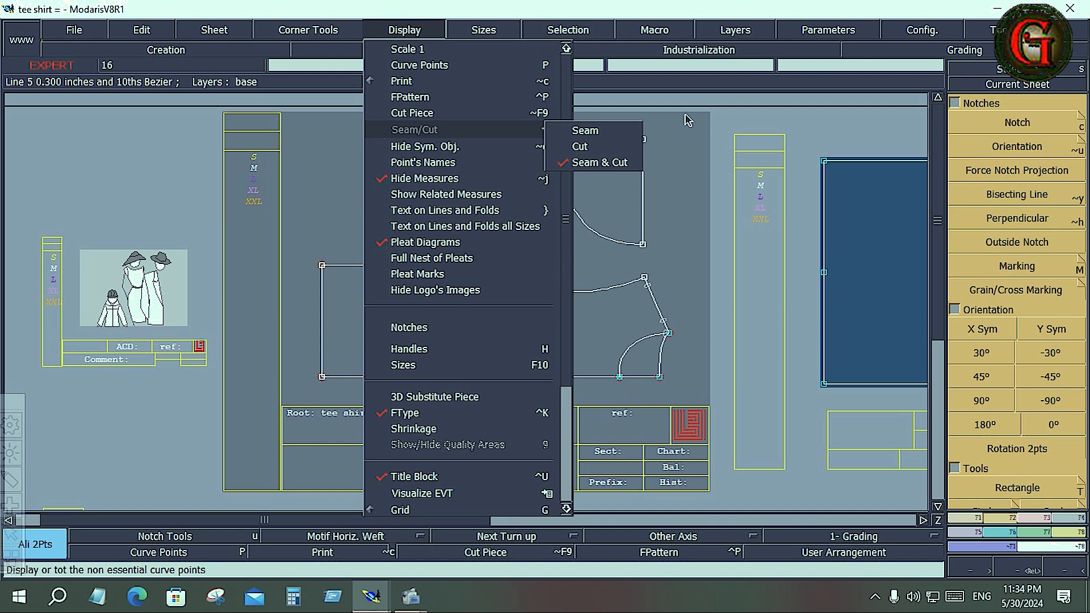
{"action": "left_click", "coordinate": [659, 28]}
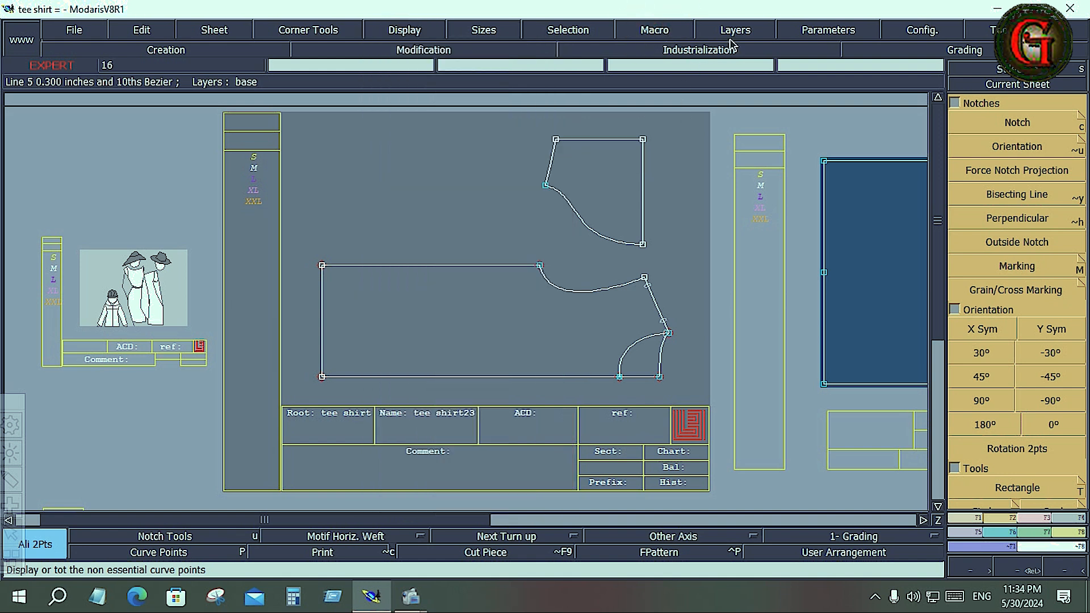
{"action": "left_click", "coordinate": [744, 29]}
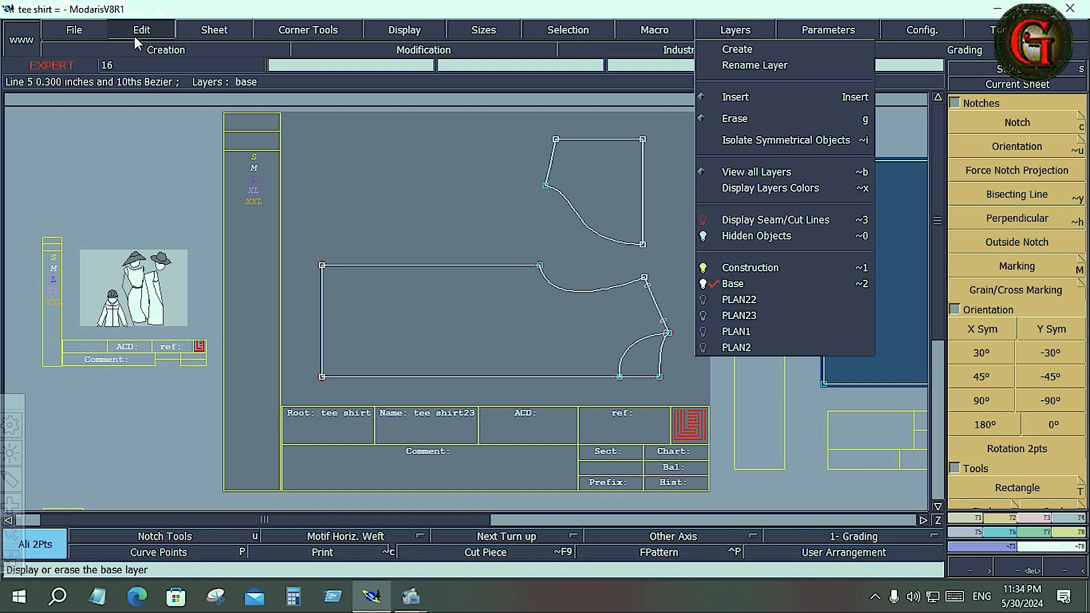
{"action": "left_click", "coordinate": [91, 28]}
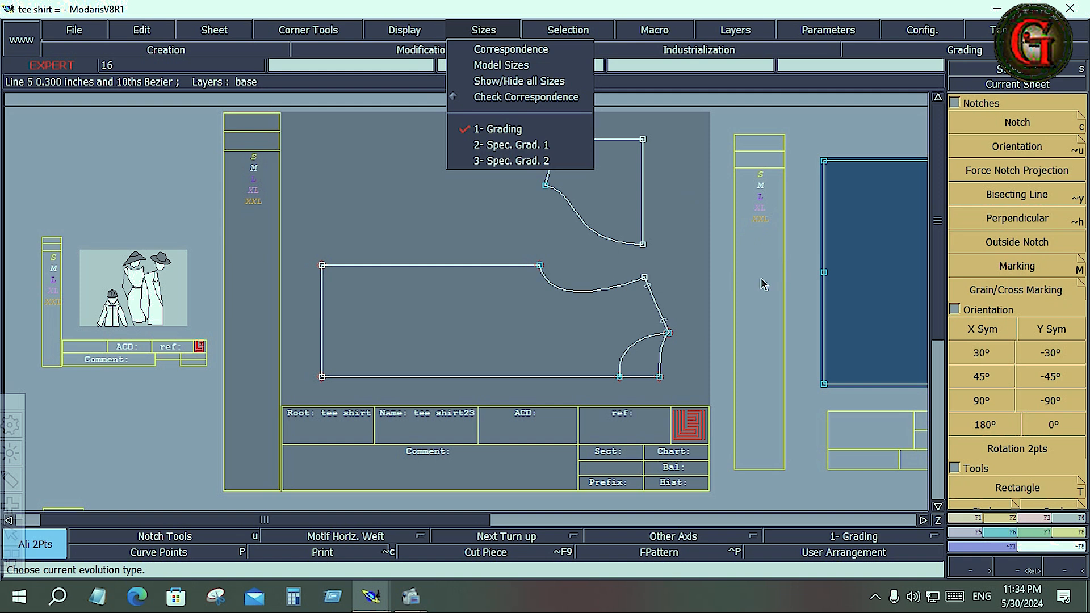
{"action": "left_click", "coordinate": [858, 111]}
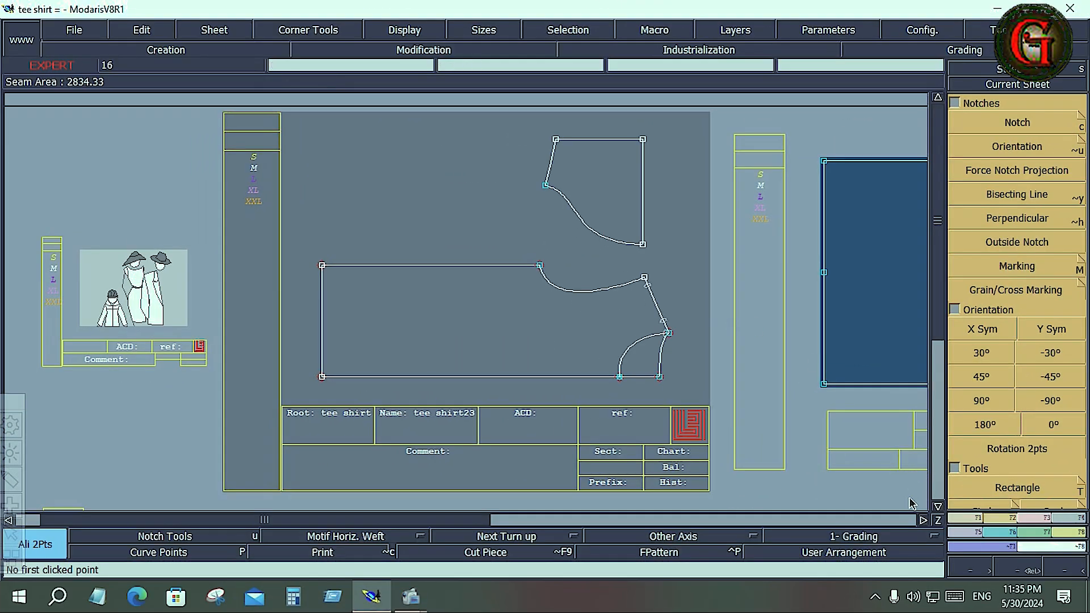
{"action": "left_click", "coordinate": [15, 476]}
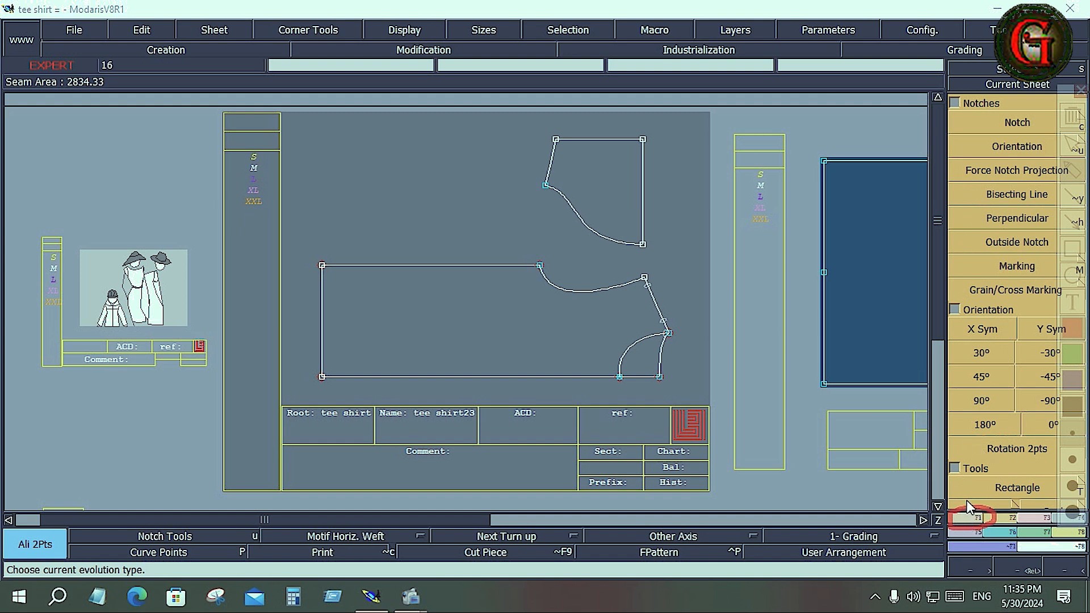
{"action": "key", "text": "Escape"}
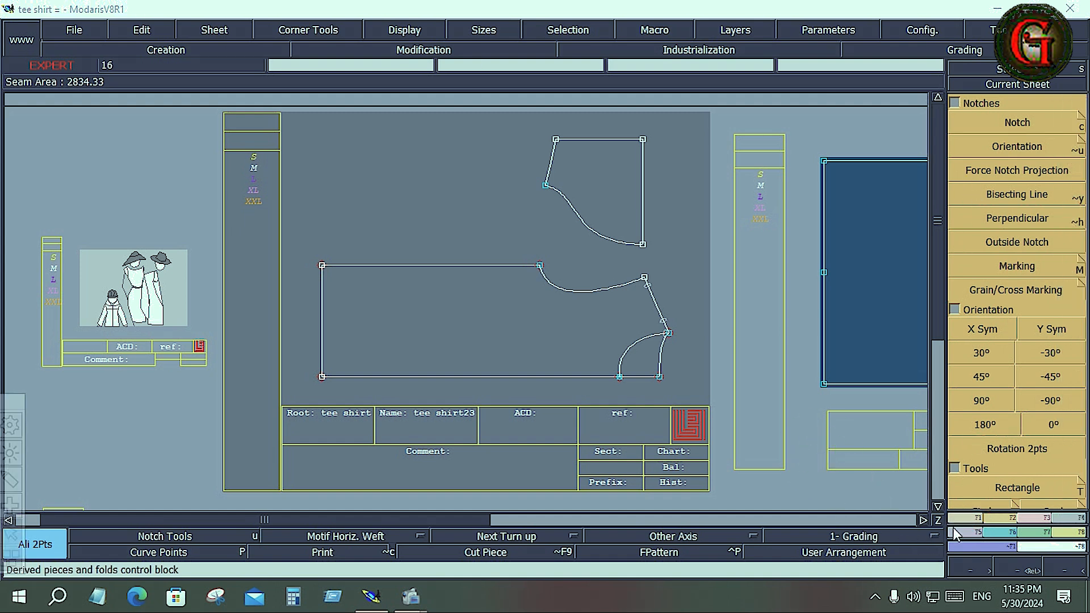
Look through the command blocks from Points and Lines, Notches, Modification, Industrialisation and Derived Pieces to Grading and Evolution System
{"action": "left_click", "coordinate": [970, 517]}
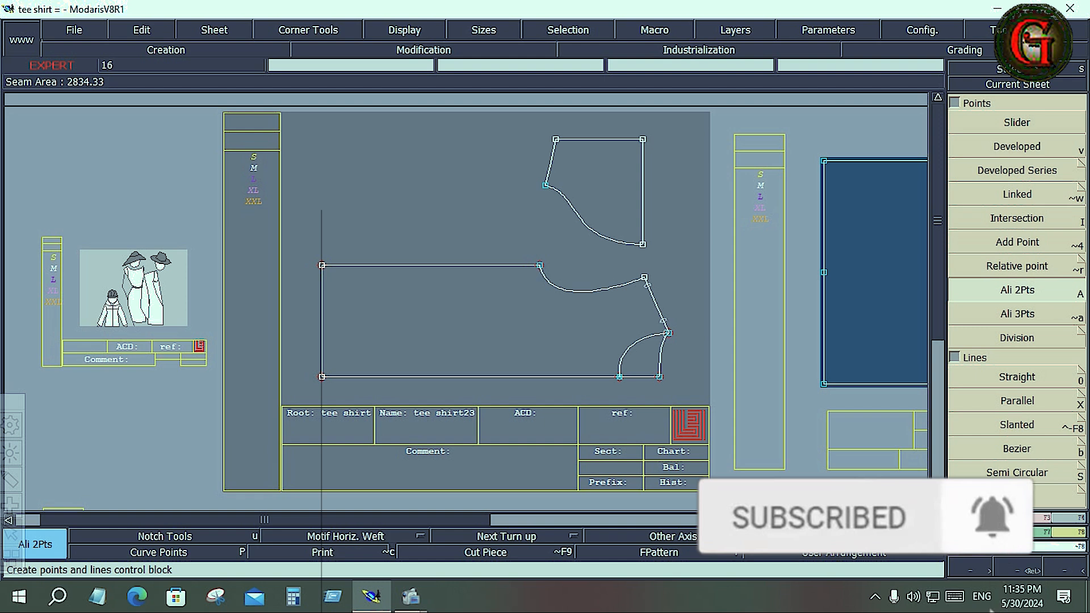
{"action": "left_click", "coordinate": [1004, 518]}
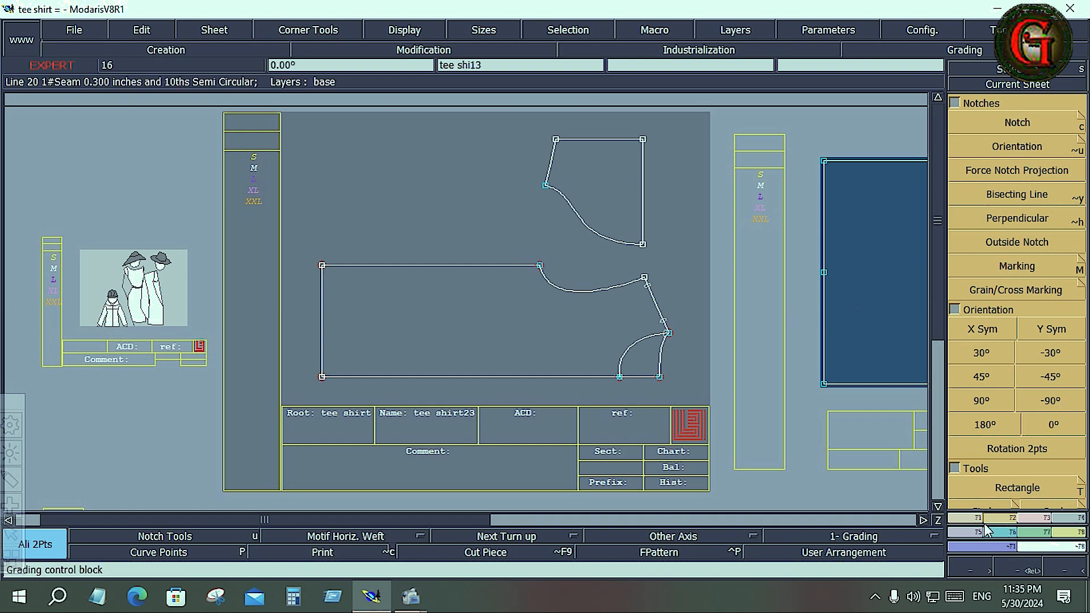
{"action": "left_click", "coordinate": [1040, 519]}
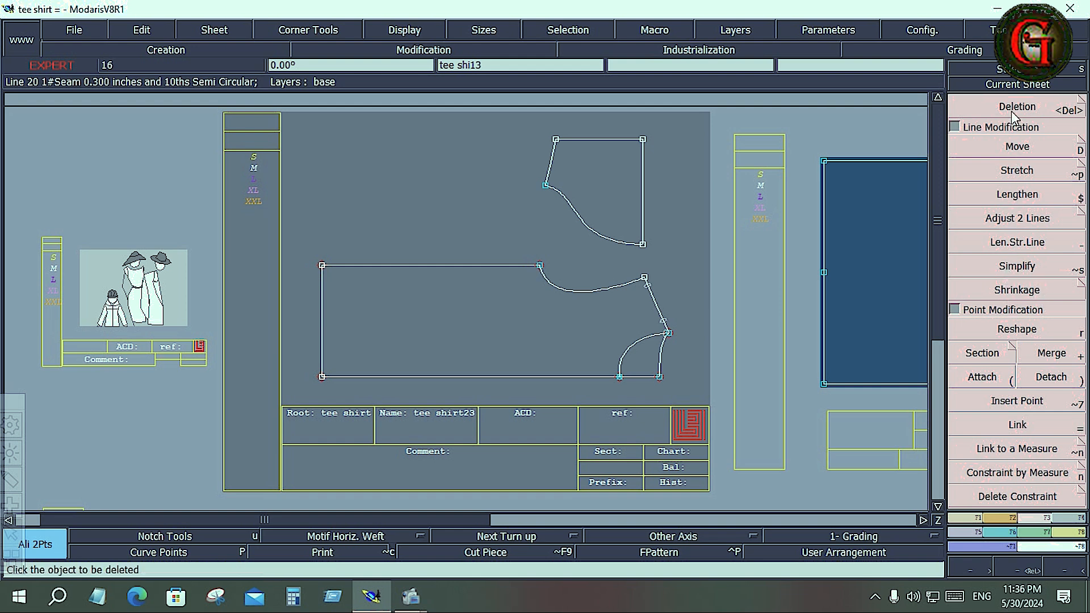
{"action": "left_click", "coordinate": [1076, 520]}
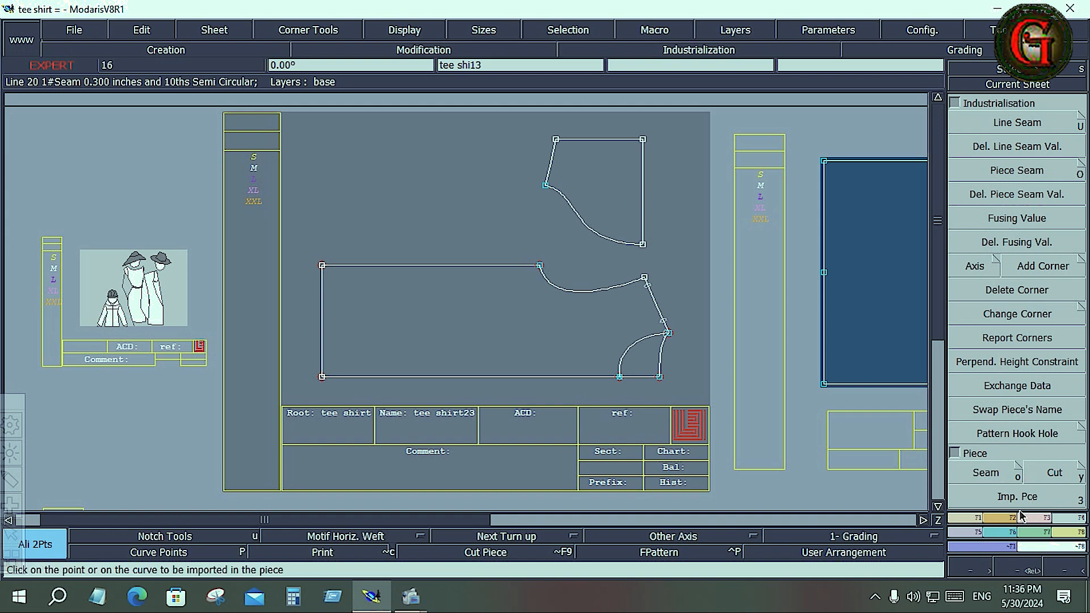
{"action": "left_click", "coordinate": [969, 531]}
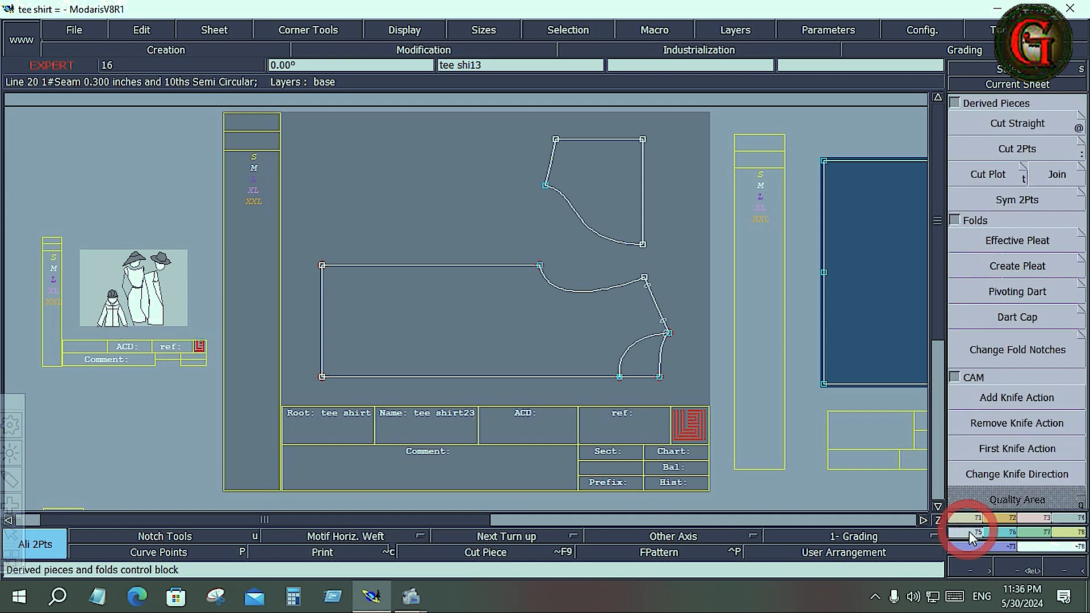
{"action": "left_click", "coordinate": [1000, 534]}
{"action": "left_click", "coordinate": [1032, 531]}
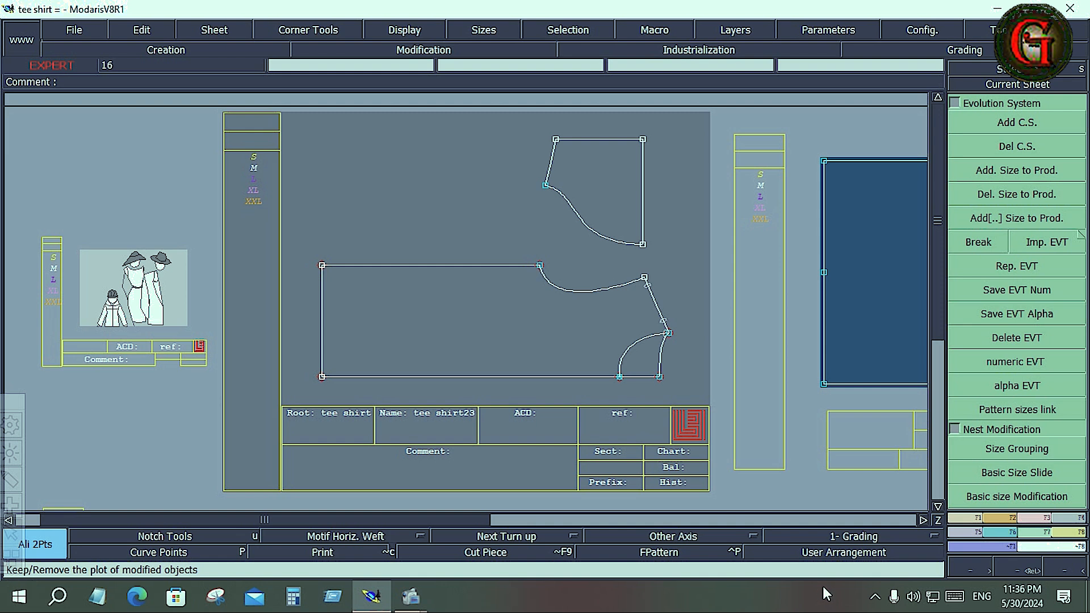
View the Points and Lines commands, reopen them from the main page of command blocks, and return to that main page
{"action": "left_click", "coordinate": [967, 519]}
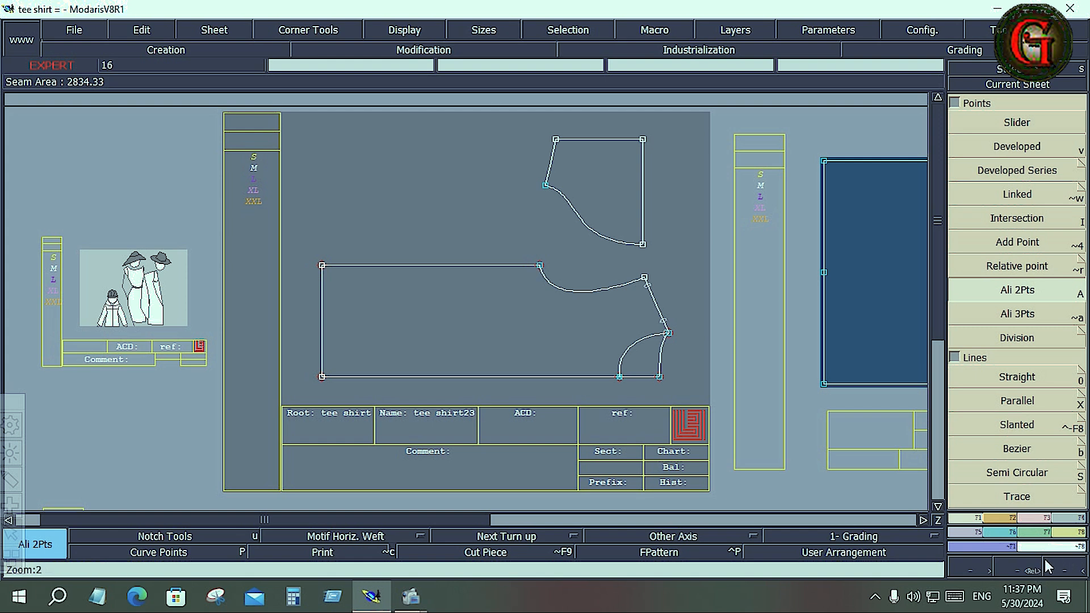
{"action": "left_click", "coordinate": [1060, 548]}
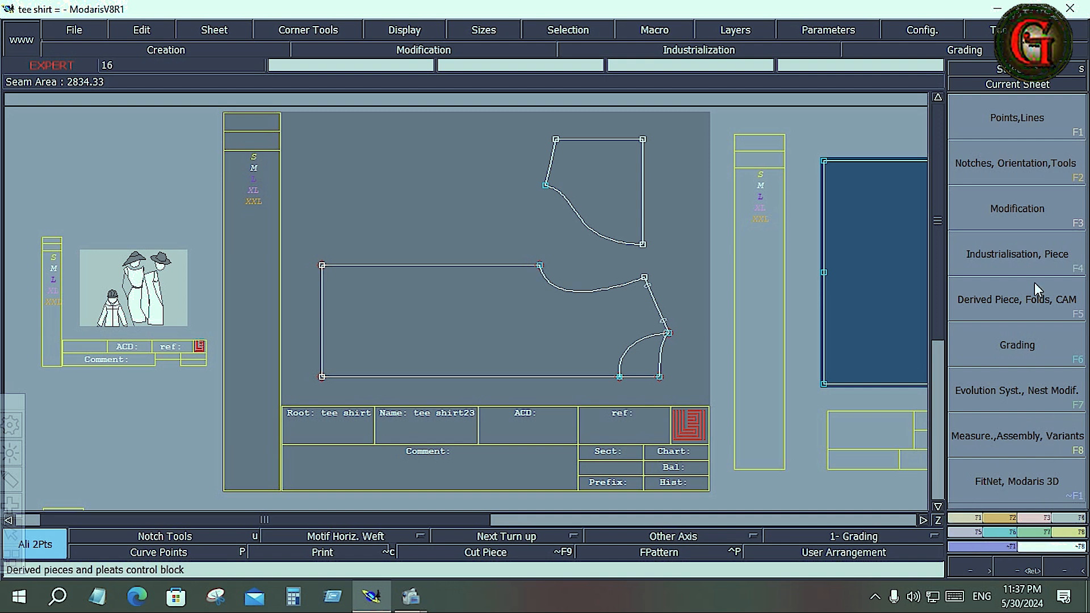
{"action": "left_click", "coordinate": [1068, 139]}
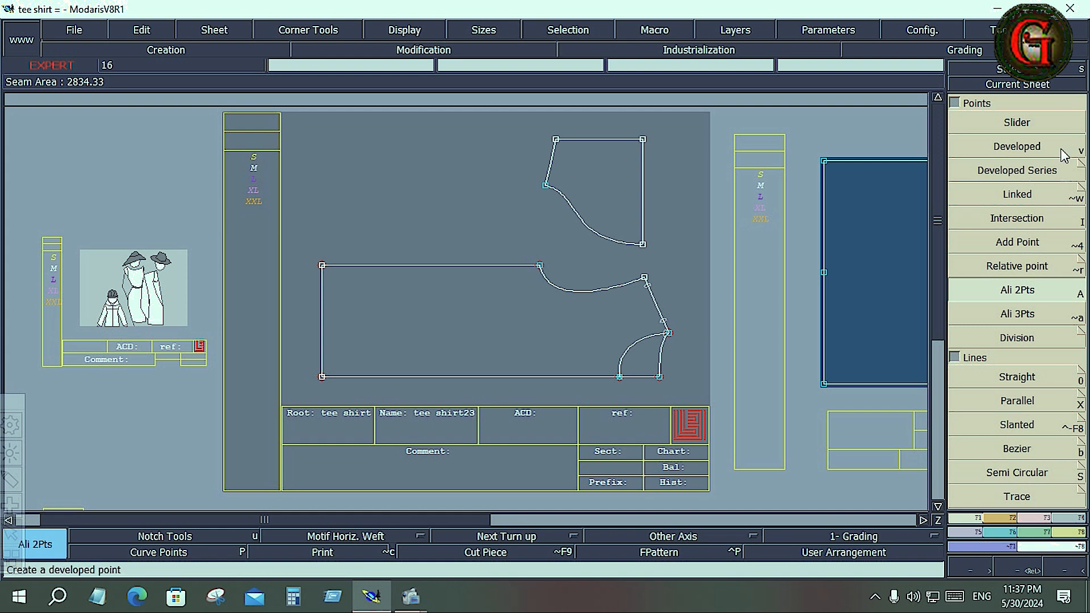
{"action": "left_click", "coordinate": [1080, 549]}
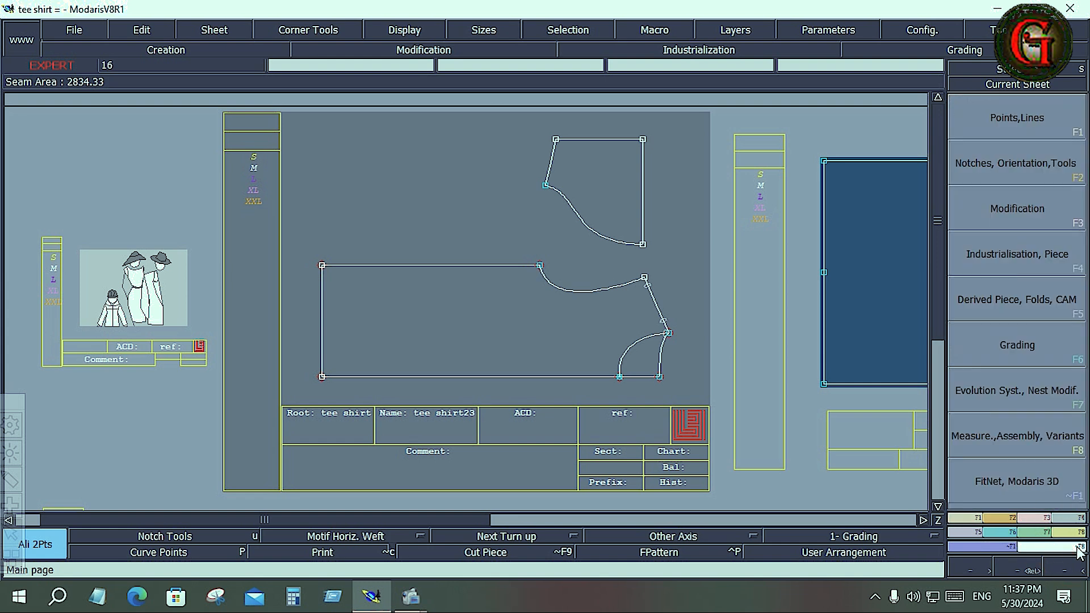
View the commands of the FitNet, Modaris 3D block and return to the main page of command blocks
{"action": "left_click", "coordinate": [992, 546]}
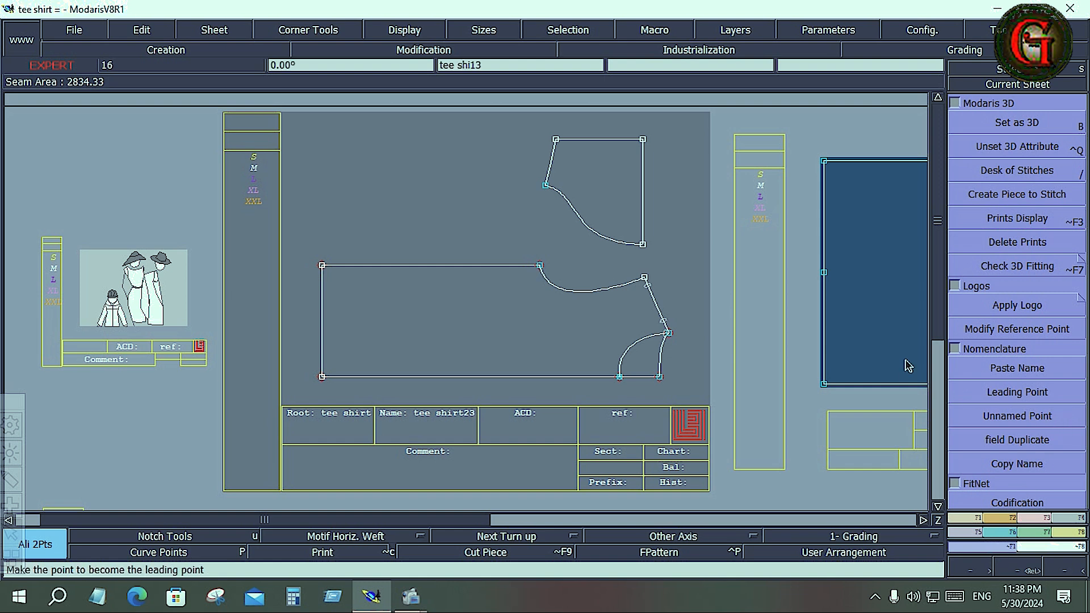
{"action": "left_click", "coordinate": [1079, 546]}
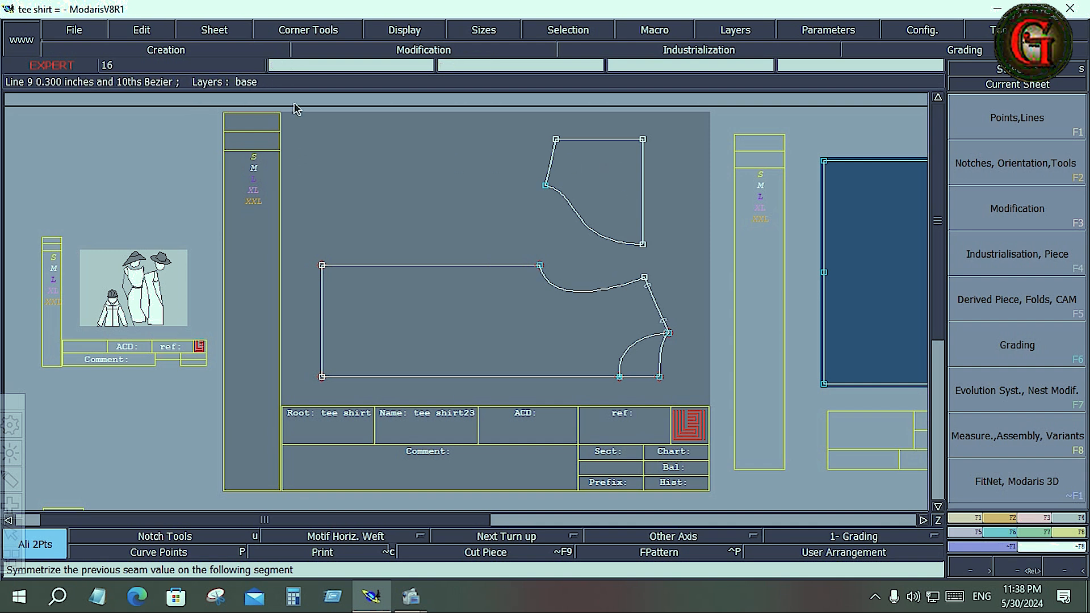
Select all points and lines of the two tee shirt outlines on the centre sheet, and clear the selection
{"action": "left_click_drag", "start_coordinate": [294, 102], "coordinate": [698, 399]}
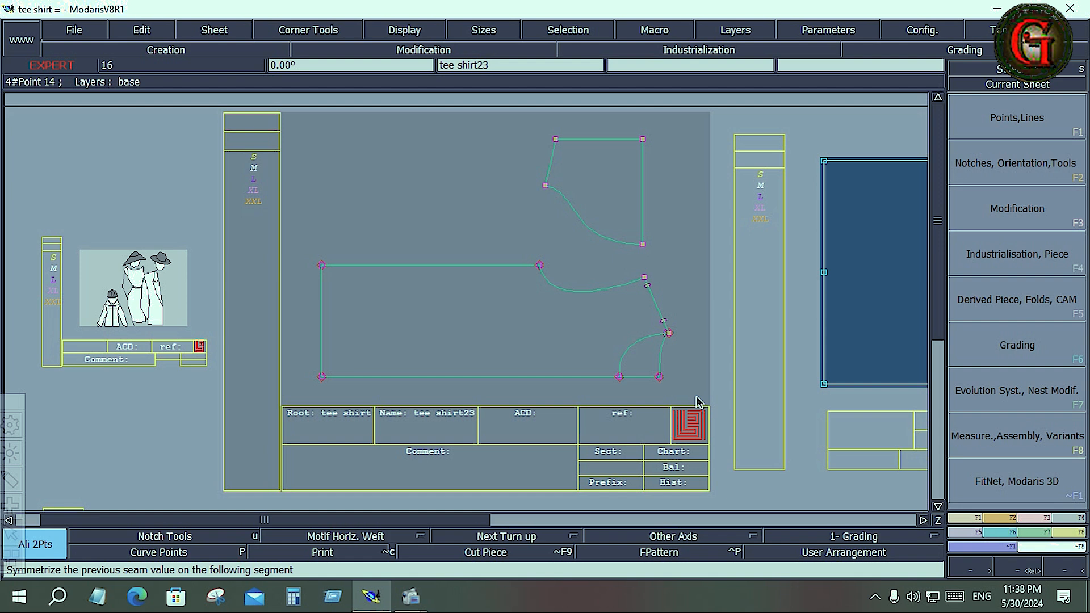
{"action": "left_click", "coordinate": [704, 203]}
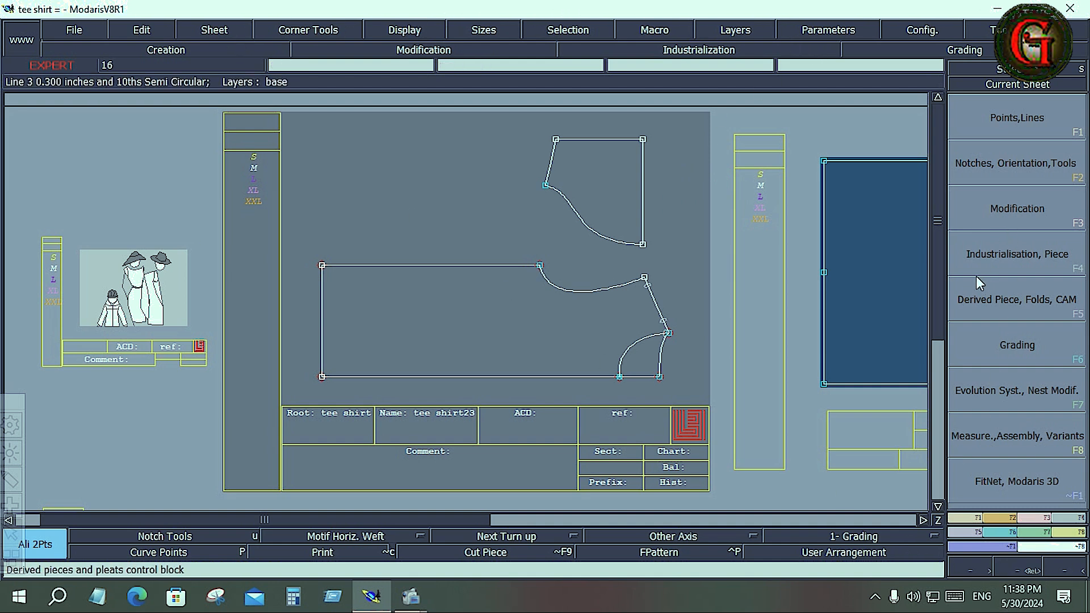
From the Points and Lines commands, place a Slider point near the middle of the large outline's upper straight edge
{"action": "left_click", "coordinate": [1065, 131]}
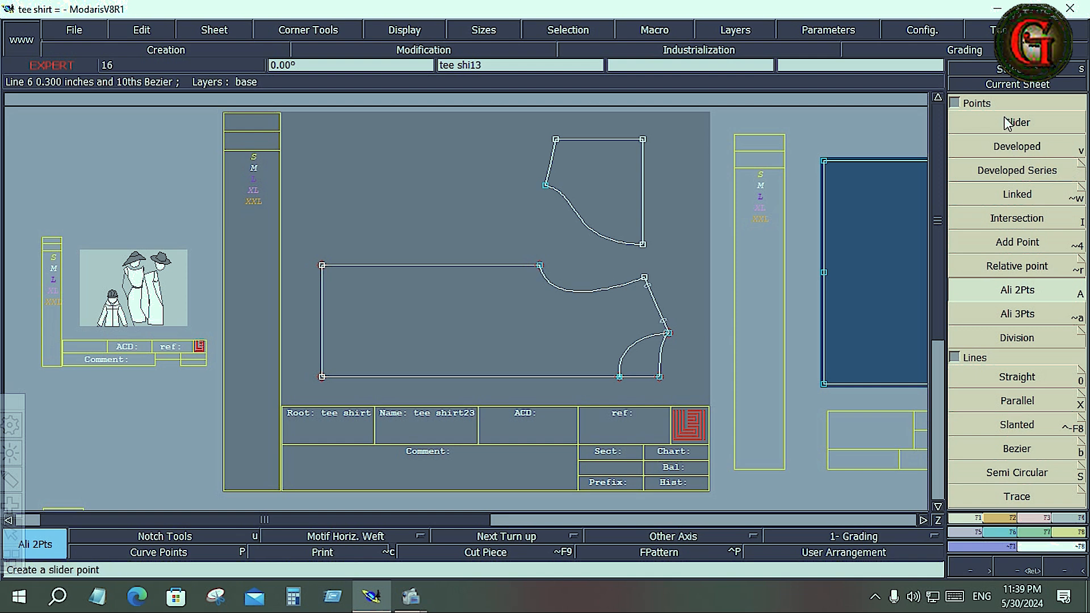
{"action": "left_click", "coordinate": [960, 129]}
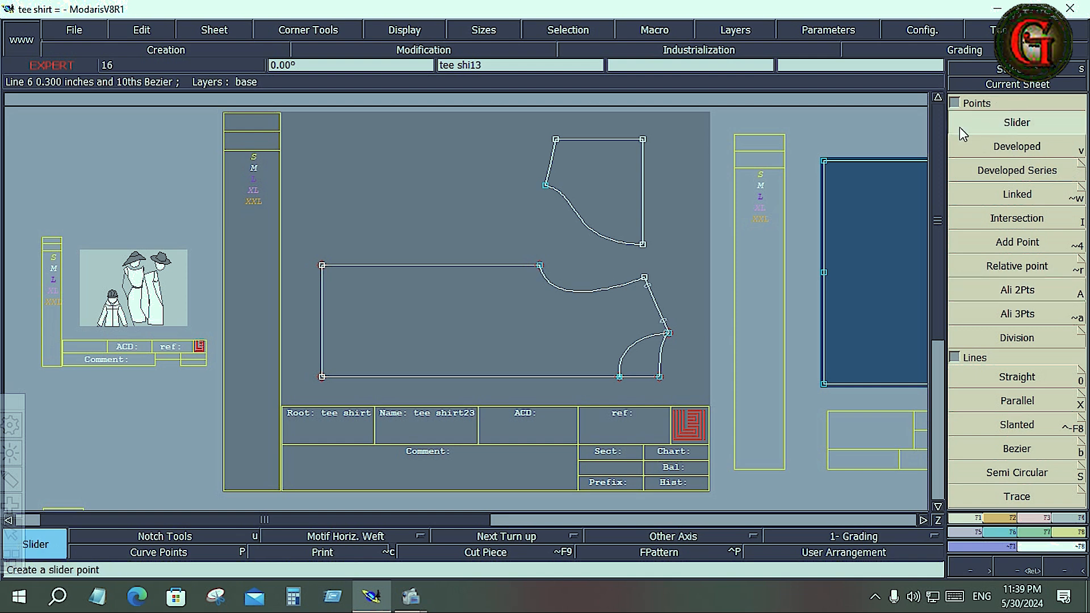
{"action": "left_click", "coordinate": [421, 264]}
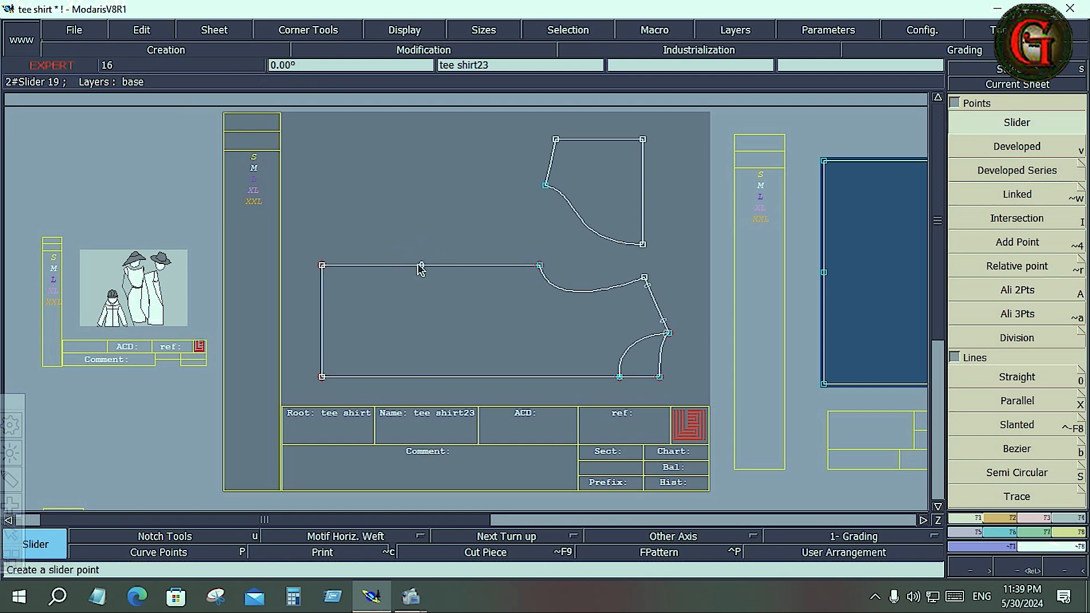
Create a Developed point on the large outline's upper straight edge, between the slider point and the armhole curve
{"action": "left_click", "coordinate": [1019, 149]}
{"action": "left_click", "coordinate": [462, 266]}
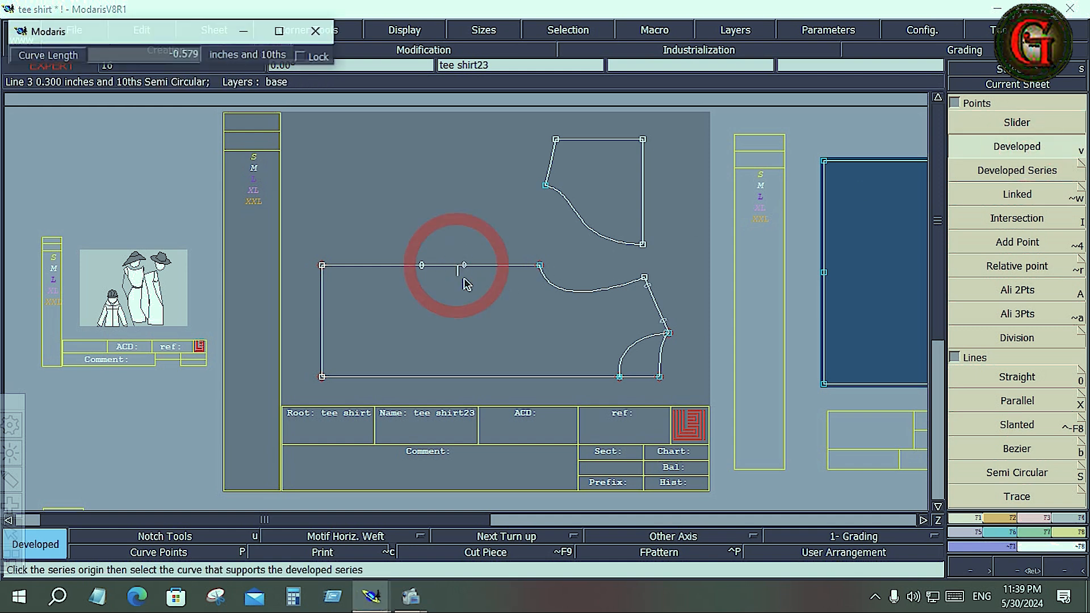
{"action": "key", "text": "Return"}
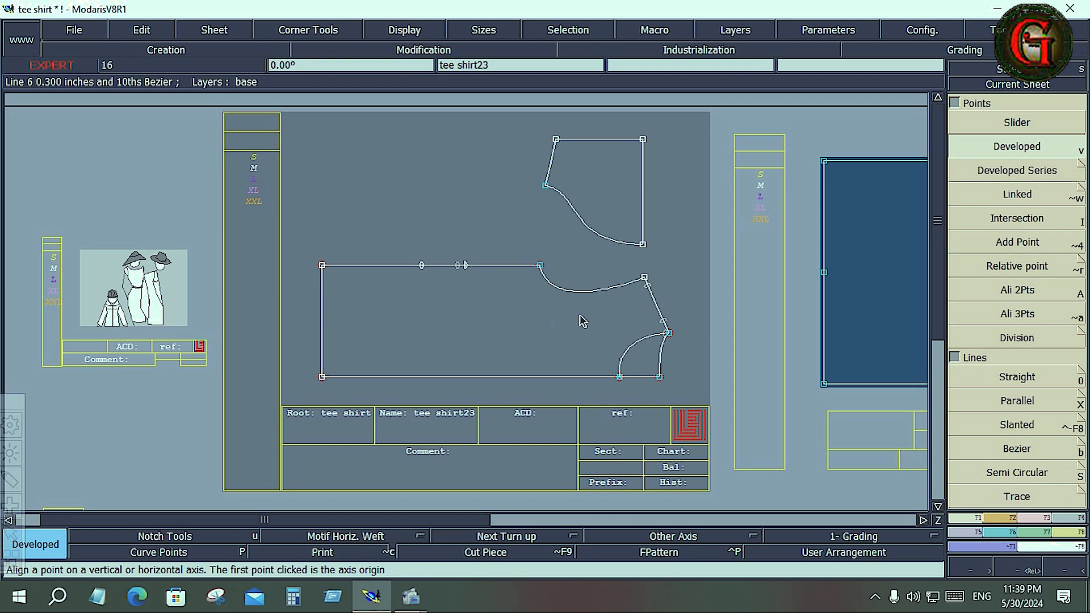
Undo the developed point and the slider point on the large outline's upper edge
{"action": "key", "text": "ctrl+z"}
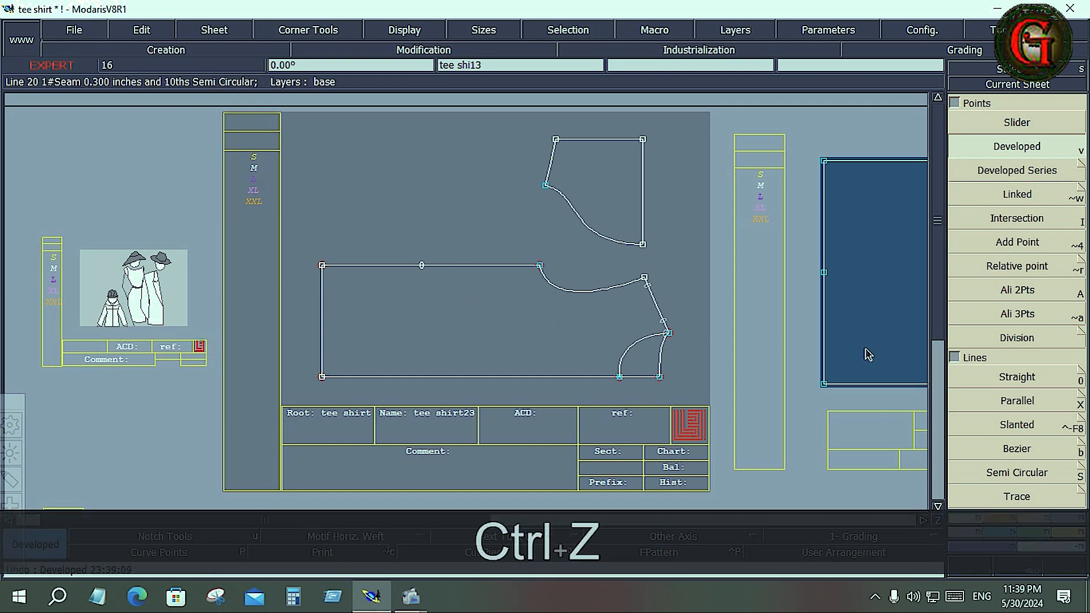
{"action": "key", "text": "ctrl+z"}
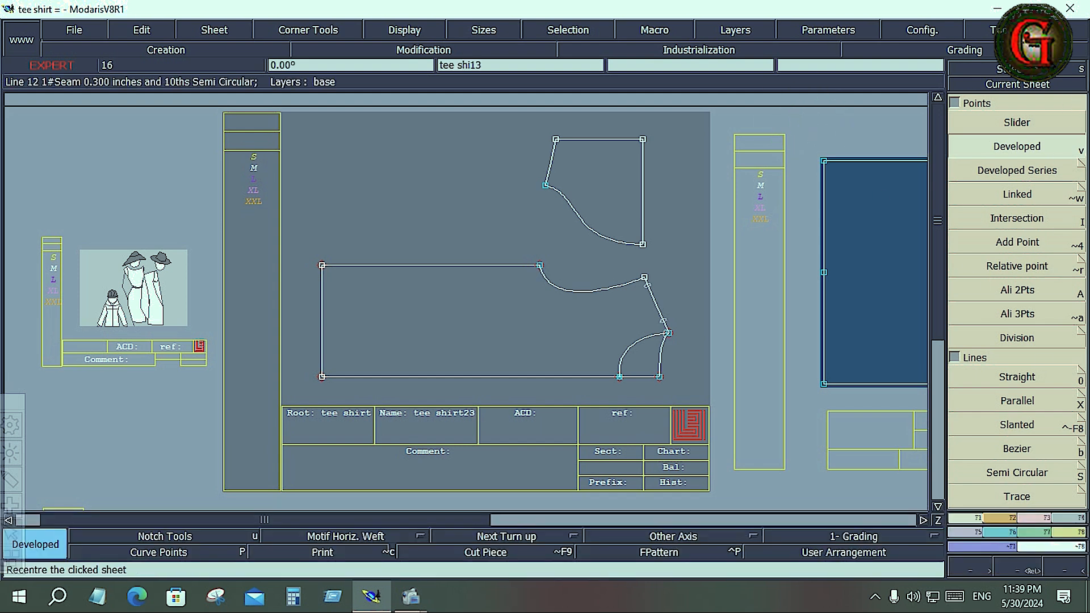
Look through the Measurements, Points and Lines, and Notches command blocks, returning to the main page of blocks between them
{"action": "left_click", "coordinate": [1061, 530]}
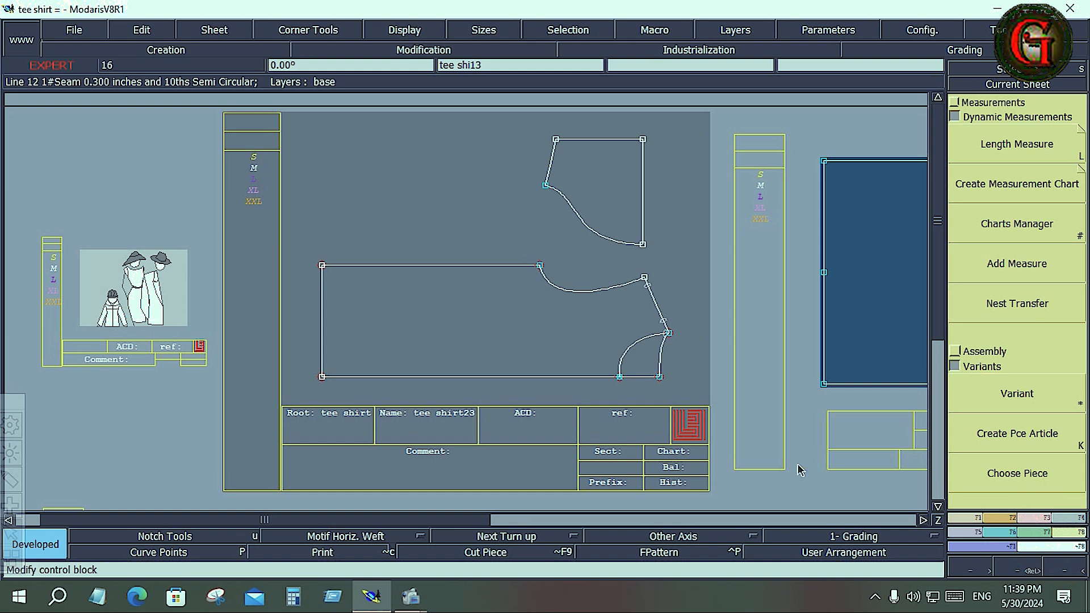
{"action": "left_click", "coordinate": [1062, 548]}
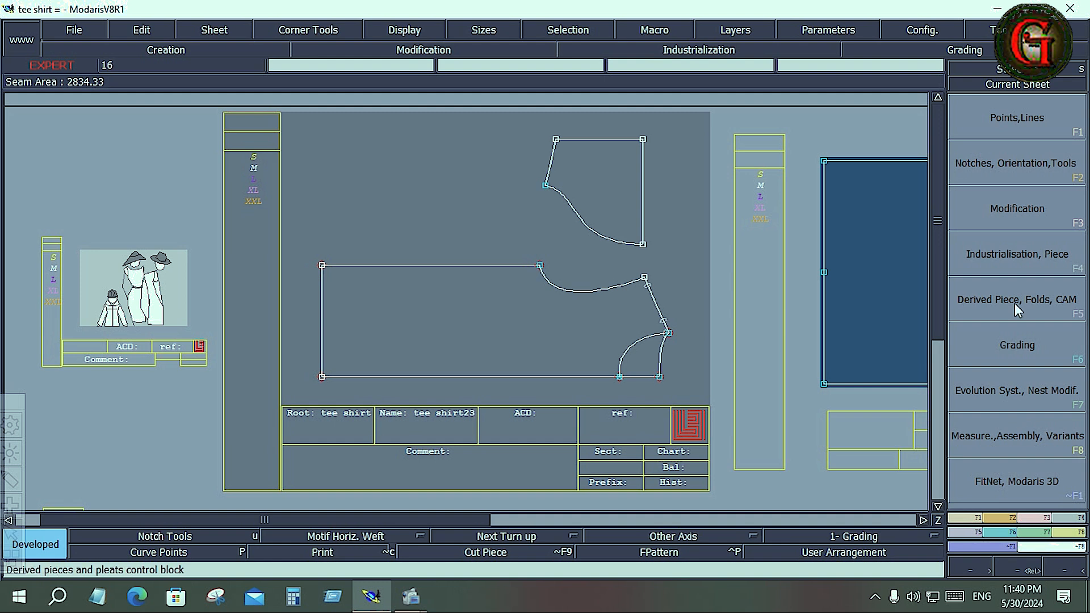
{"action": "left_click", "coordinate": [1066, 131]}
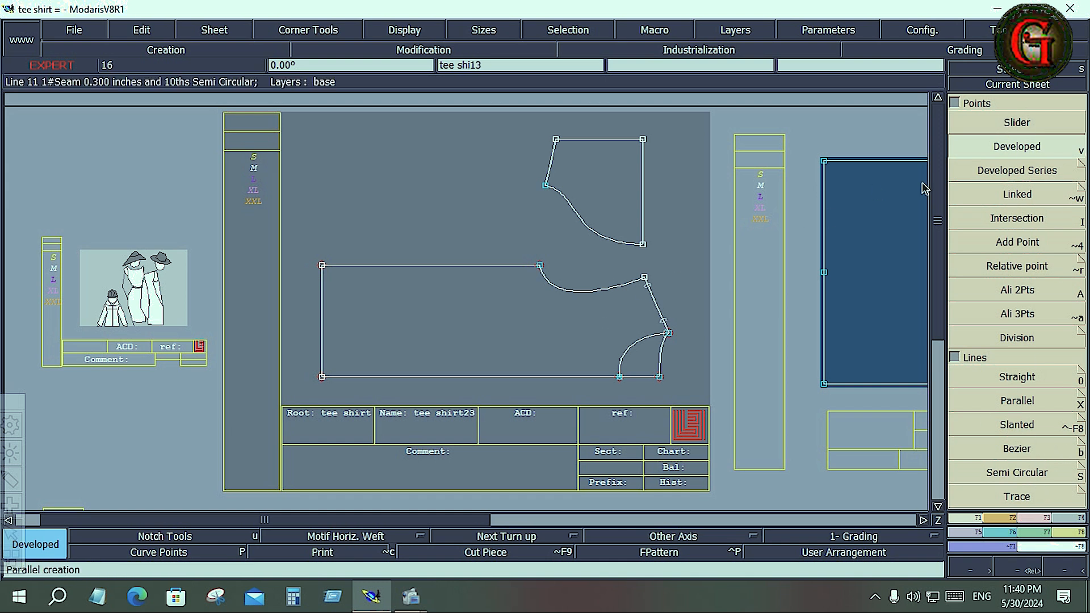
{"action": "left_click", "coordinate": [1060, 534]}
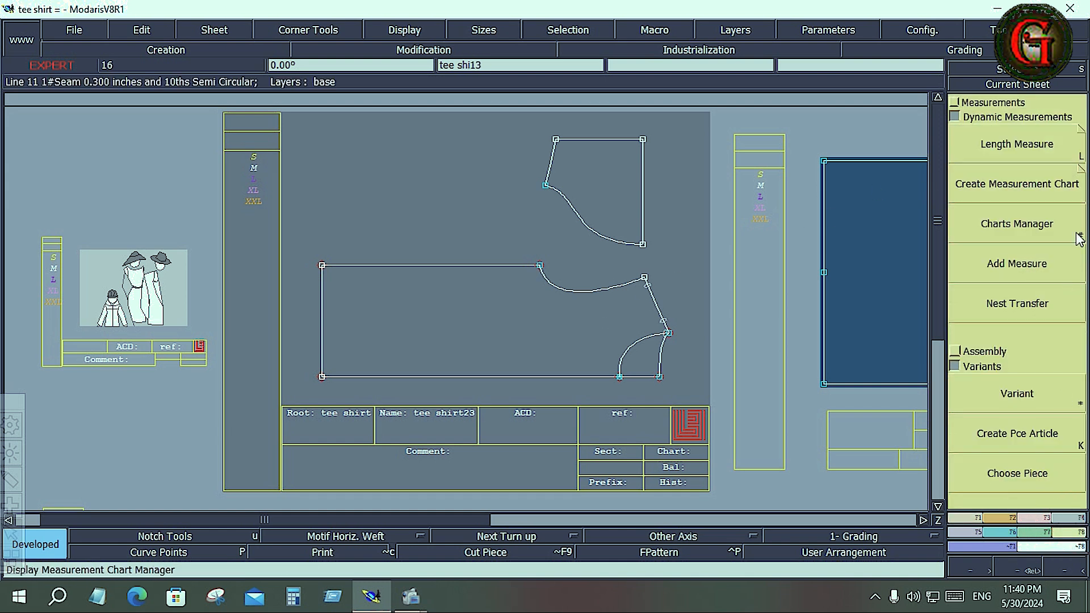
{"action": "left_click", "coordinate": [1061, 548]}
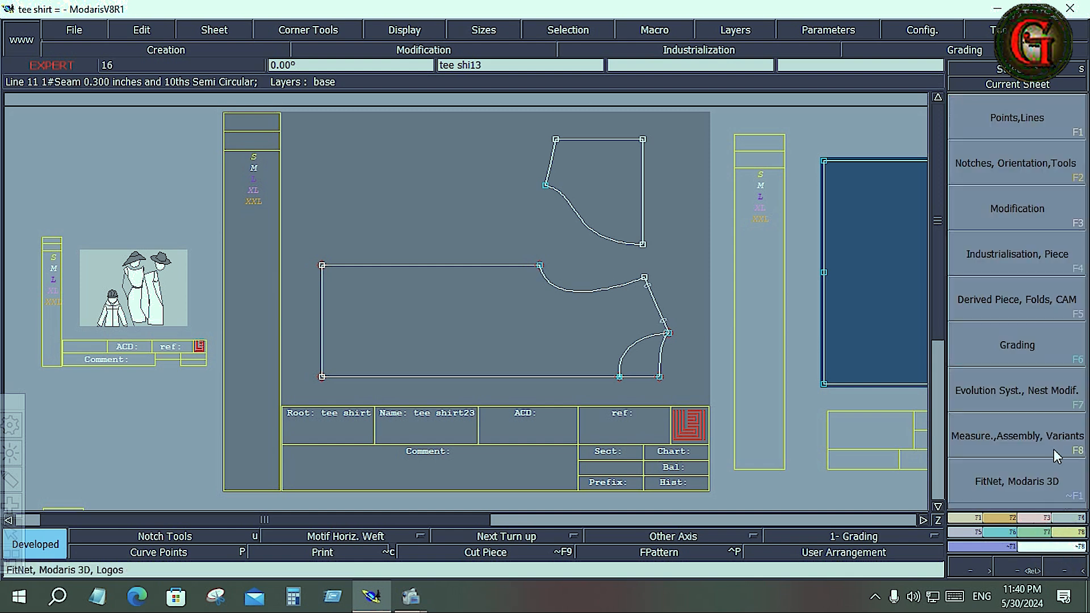
{"action": "left_click", "coordinate": [1052, 175]}
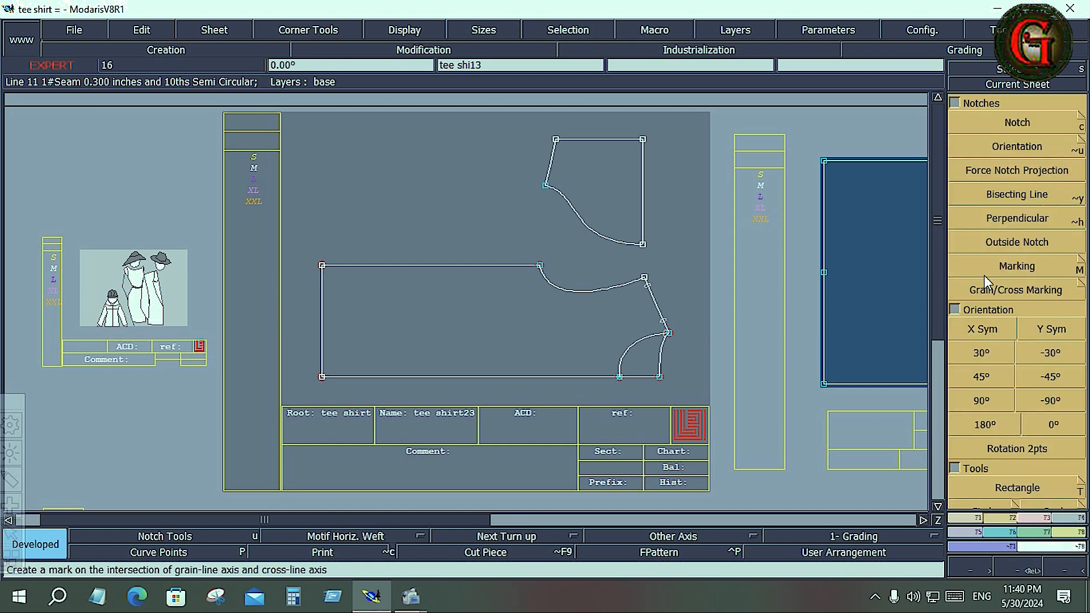